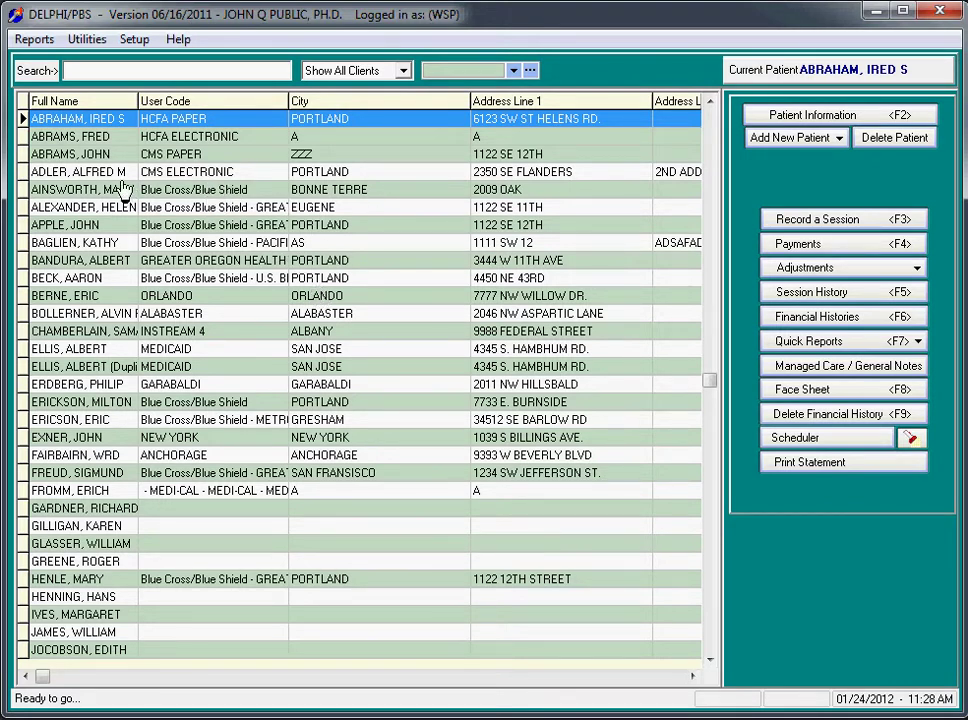
# Open the default client setup and choose 90806 Individual Psychotherapy as the default procedure code.
pyautogui.click(135, 40)
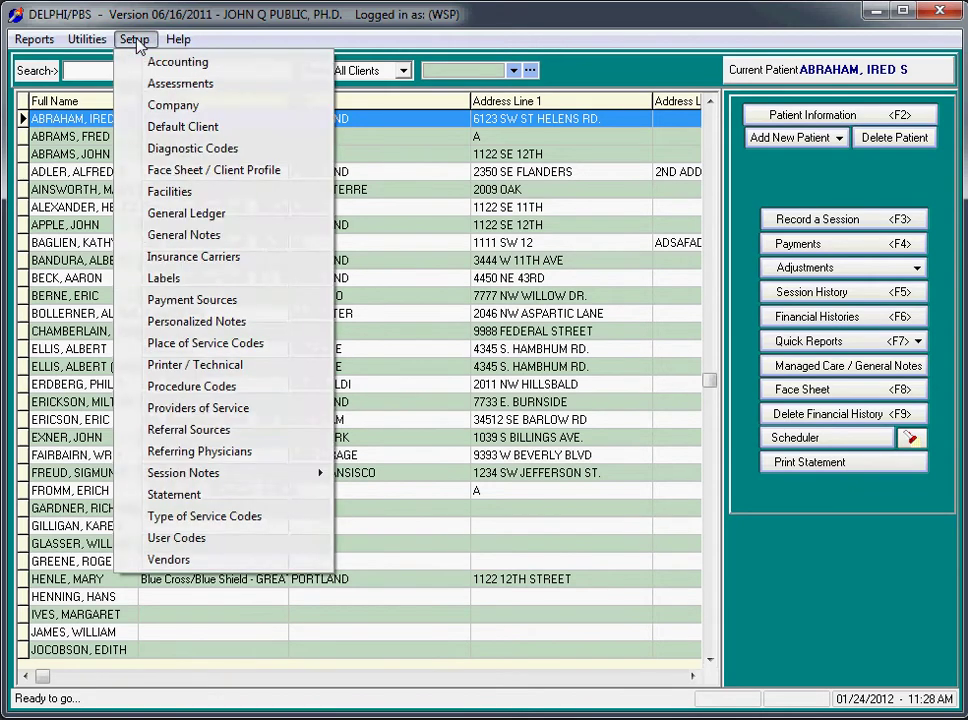
pyautogui.click(176, 128)
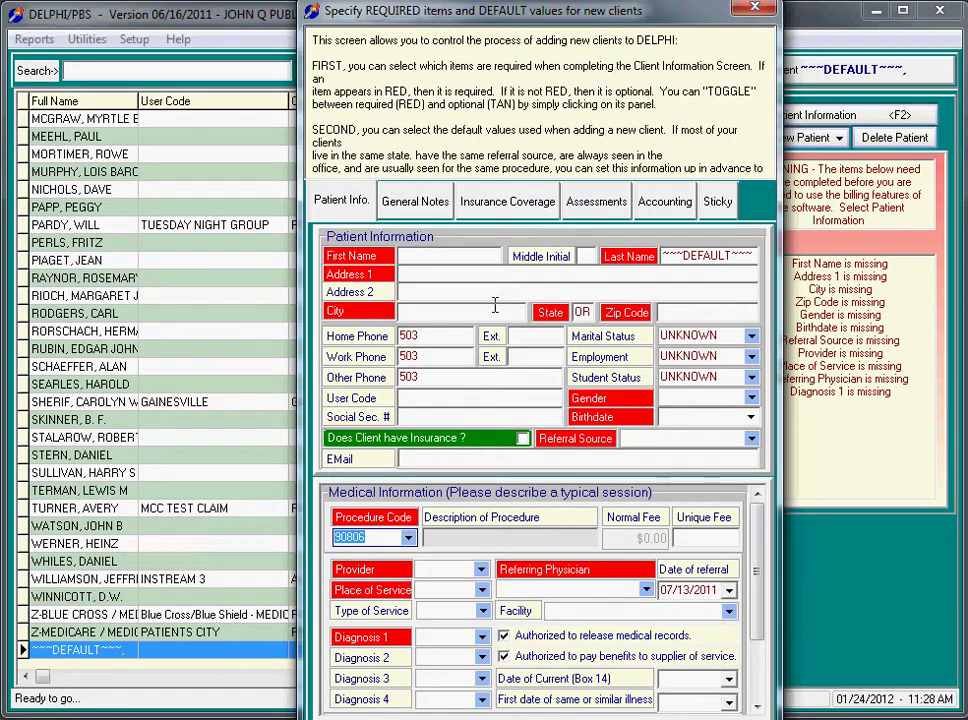
pyautogui.click(581, 313)
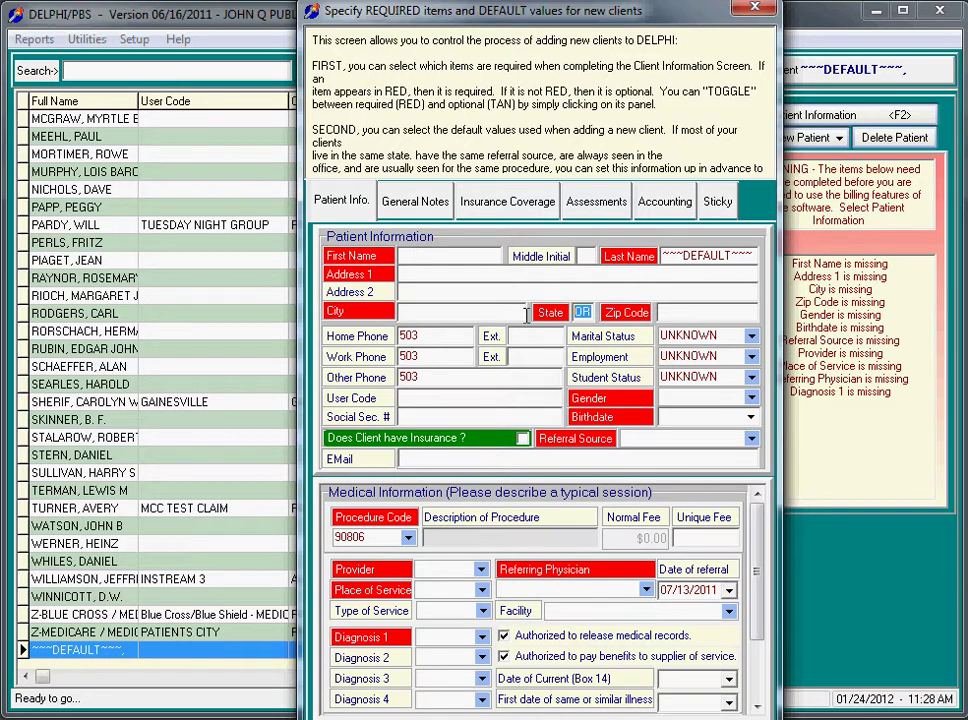
pyautogui.click(22, 650)
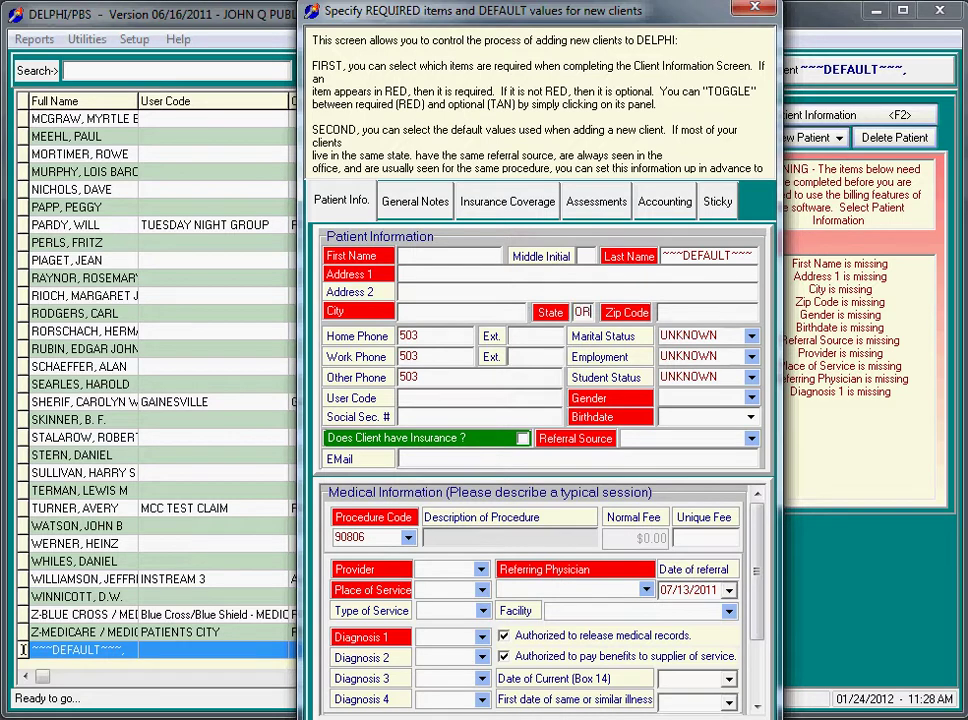
pyautogui.click(409, 538)
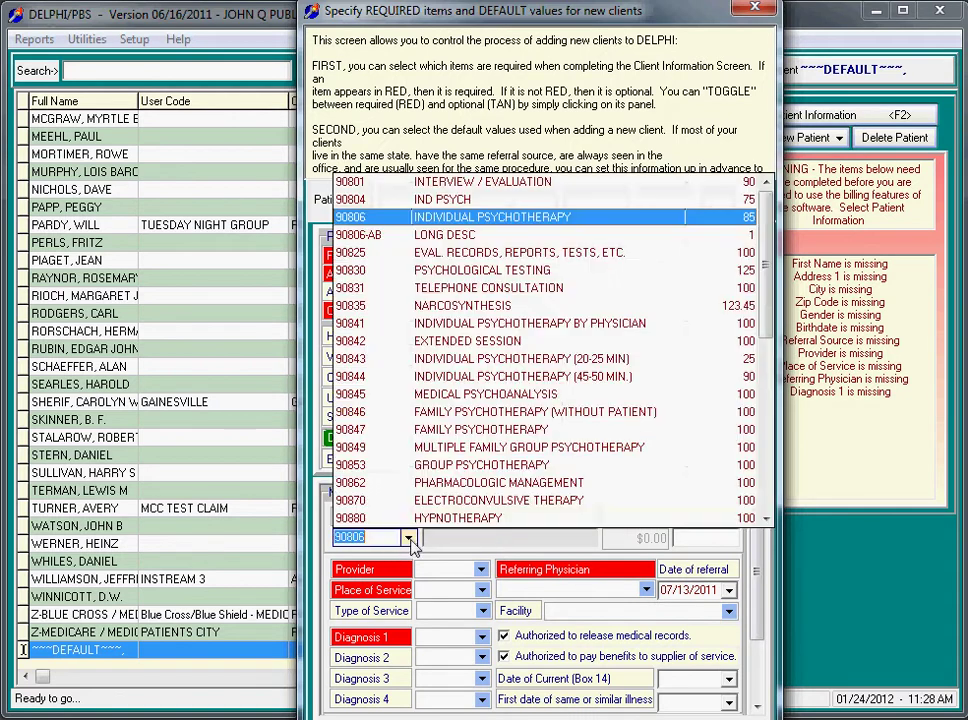
pyautogui.click(378, 217)
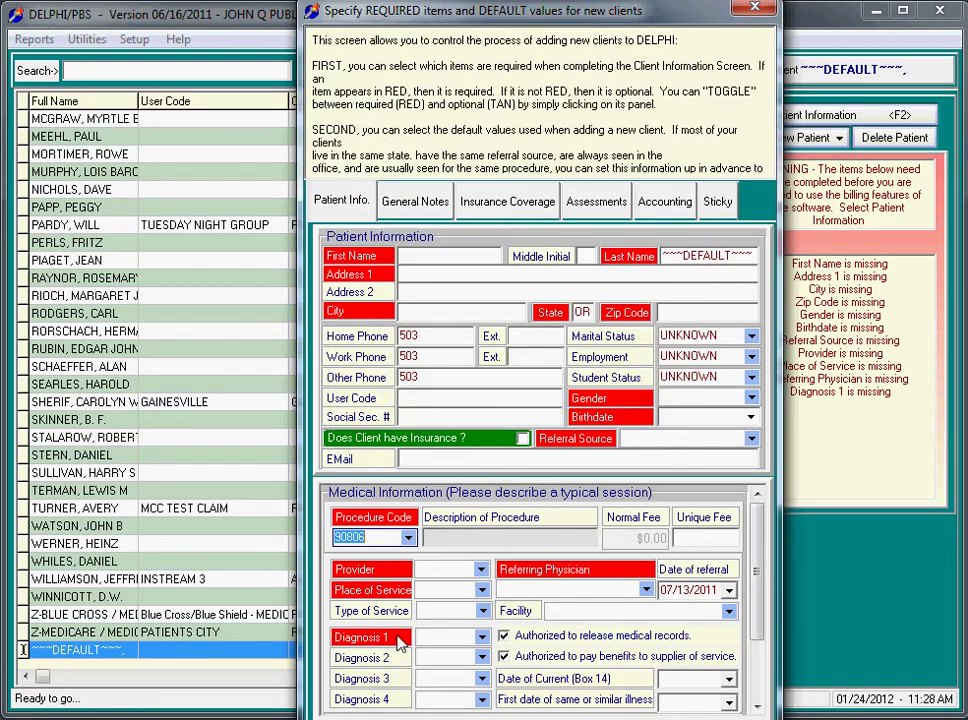
# Set the default provider to WSP and the default place of service to 11 (Office).
pyautogui.click(481, 569)
pyautogui.click(430, 641)
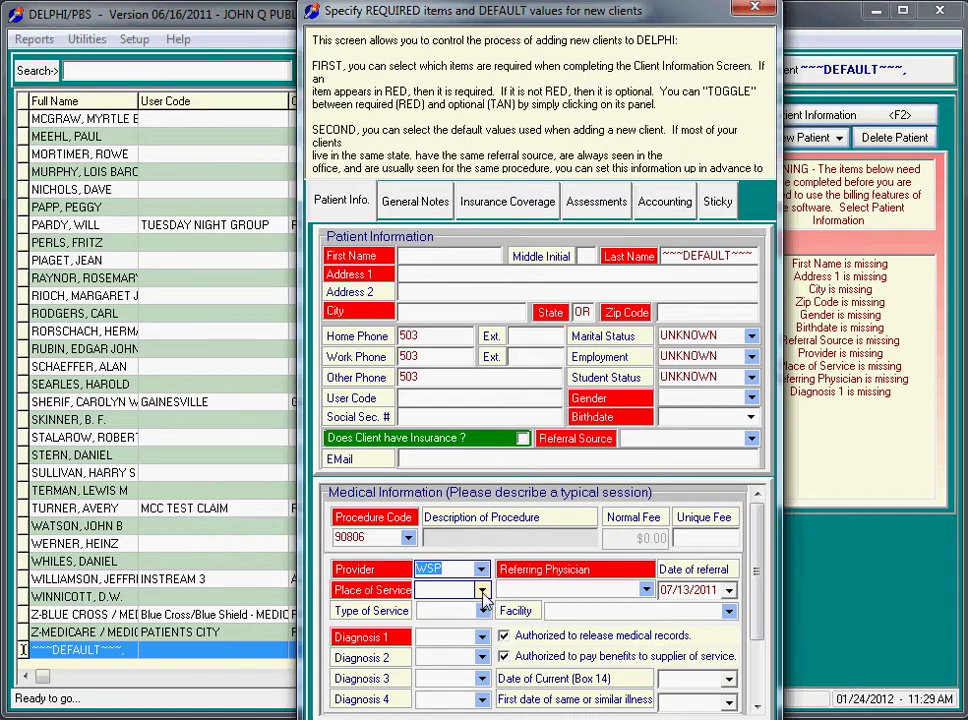
pyautogui.click(483, 593)
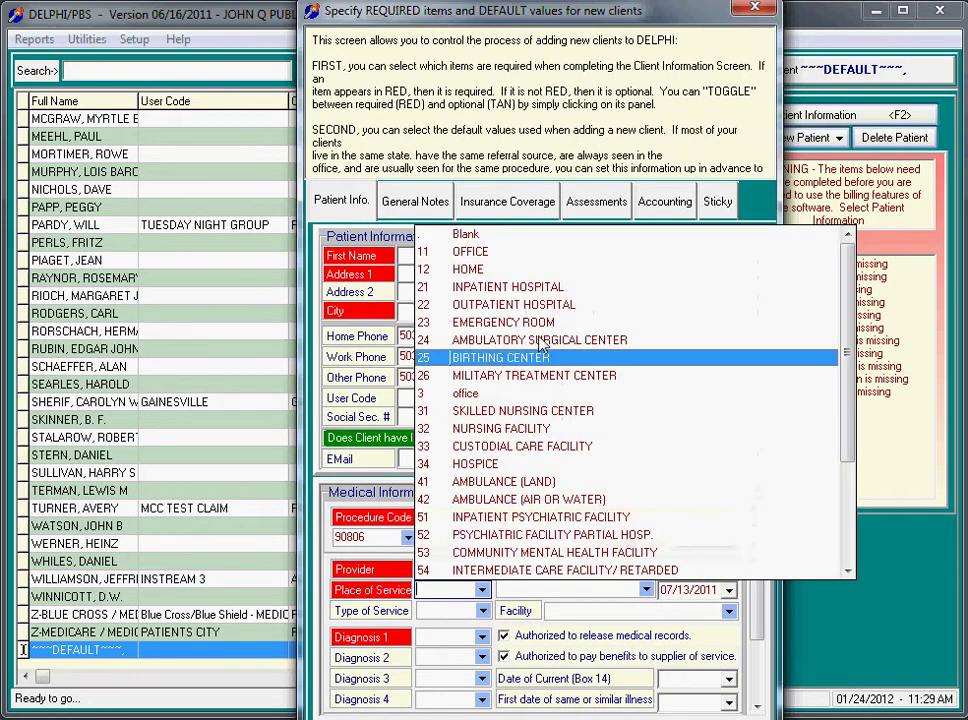
pyautogui.click(480, 252)
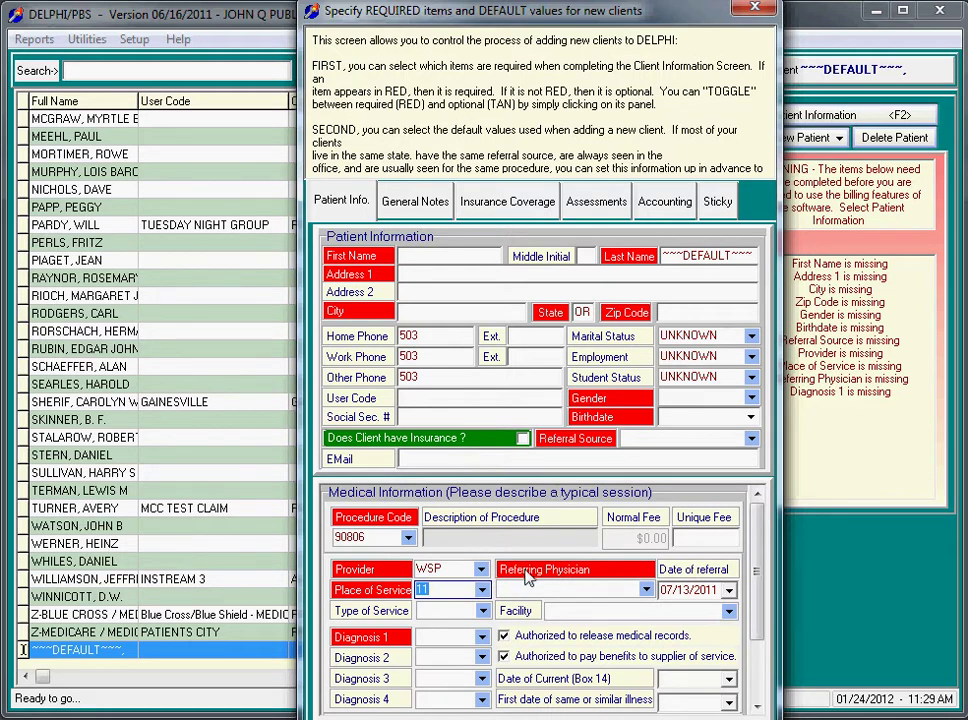
# Switch the Referring Physician item to optional for all clients and back to required.
pyautogui.click(528, 577)
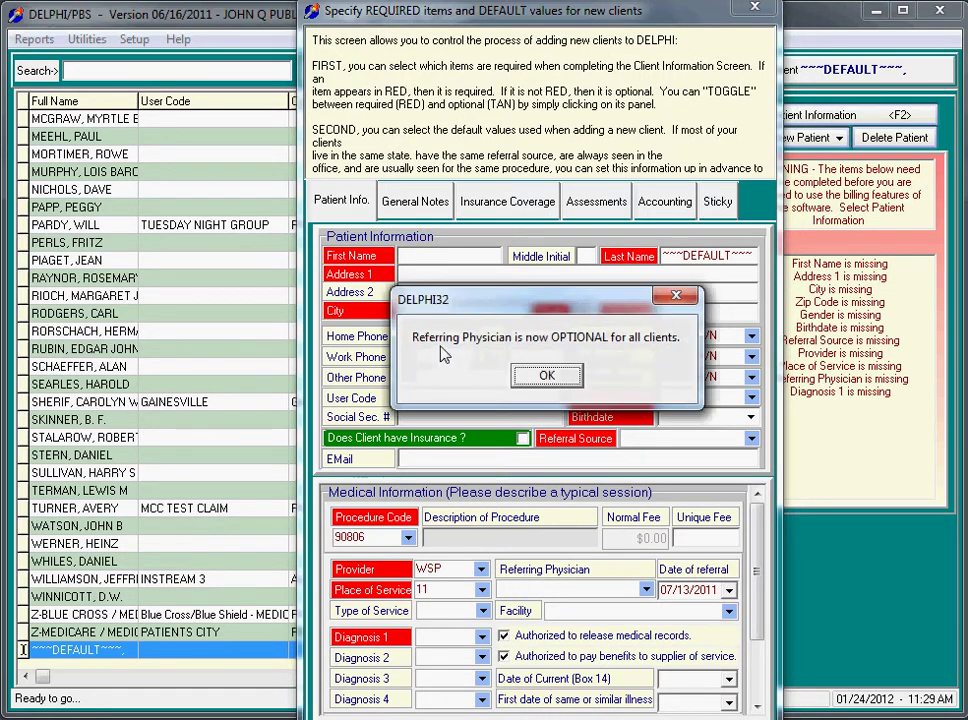
pyautogui.click(548, 376)
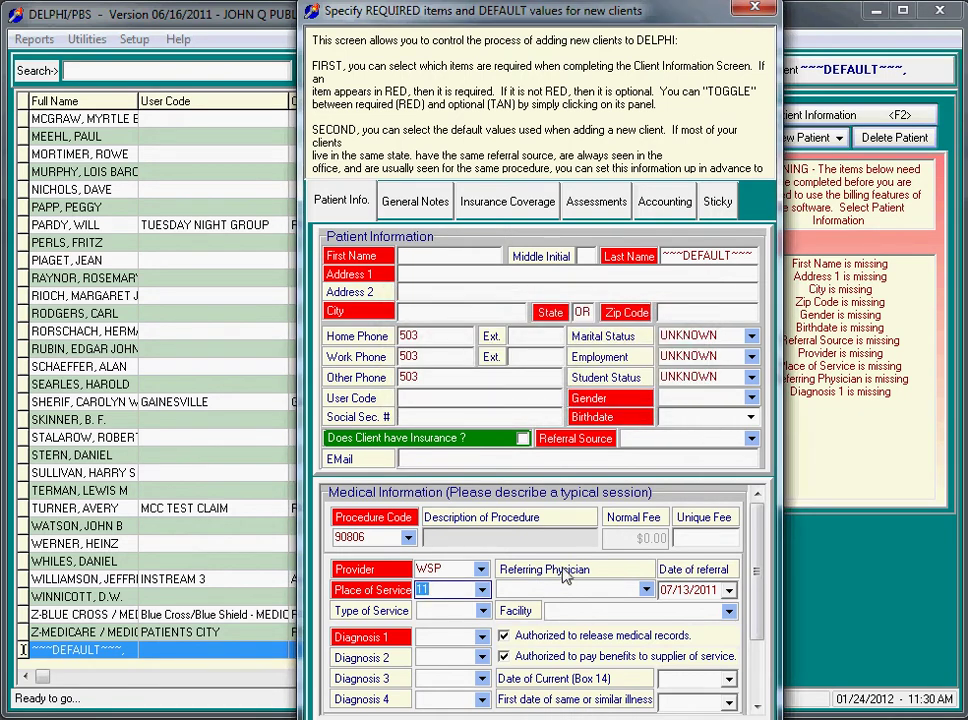
pyautogui.click(565, 575)
pyautogui.click(547, 375)
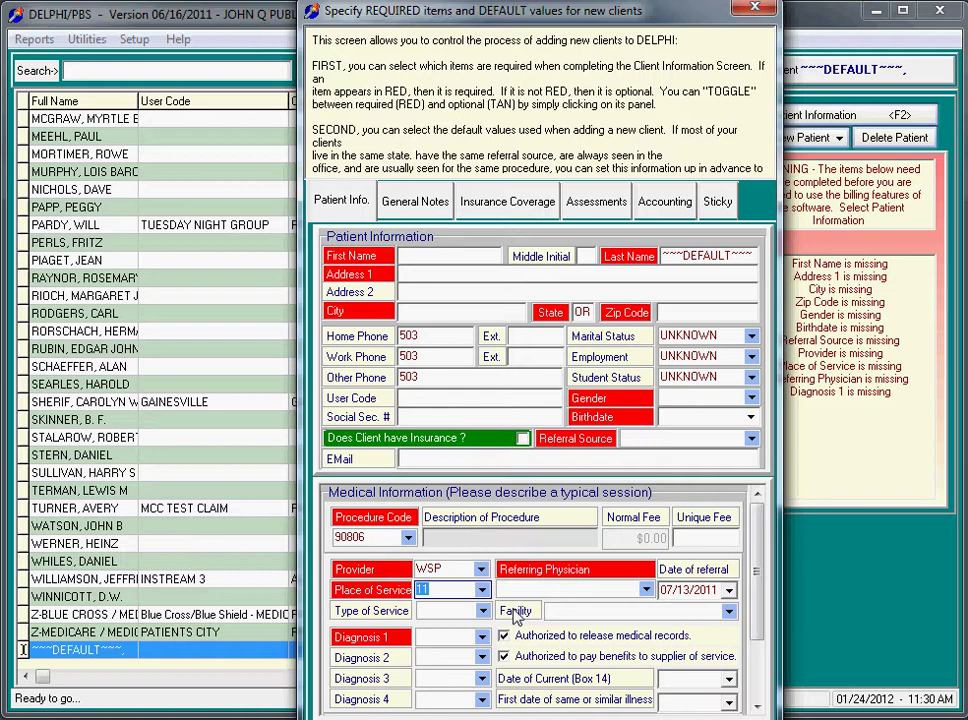
# Switch the Facility item to required for all clients and back to optional.
pyautogui.click(515, 612)
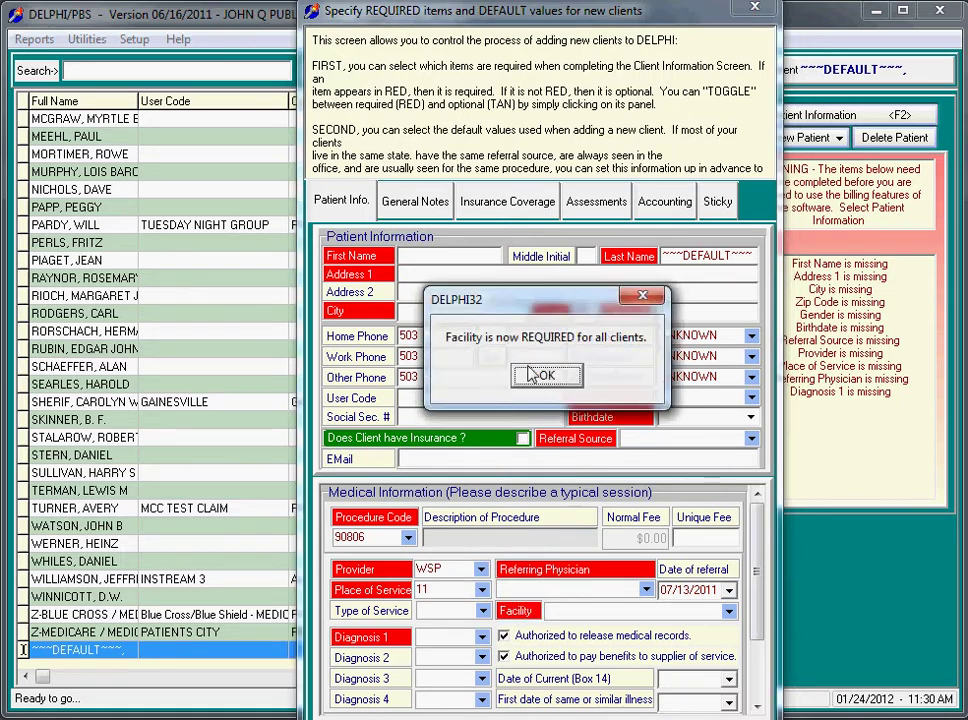
pyautogui.click(546, 377)
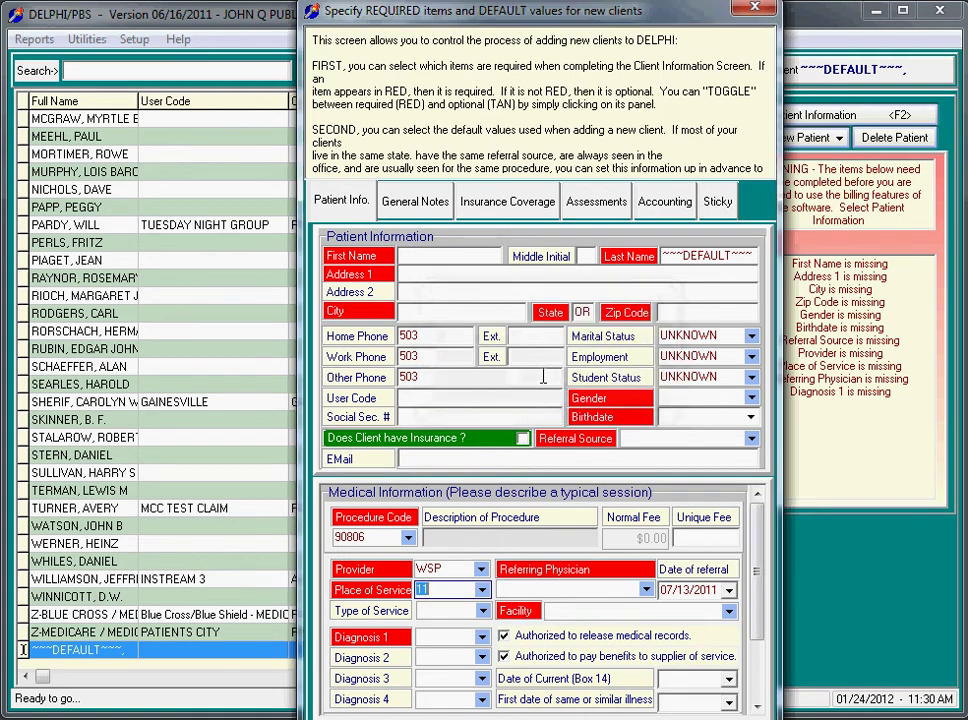
pyautogui.click(520, 612)
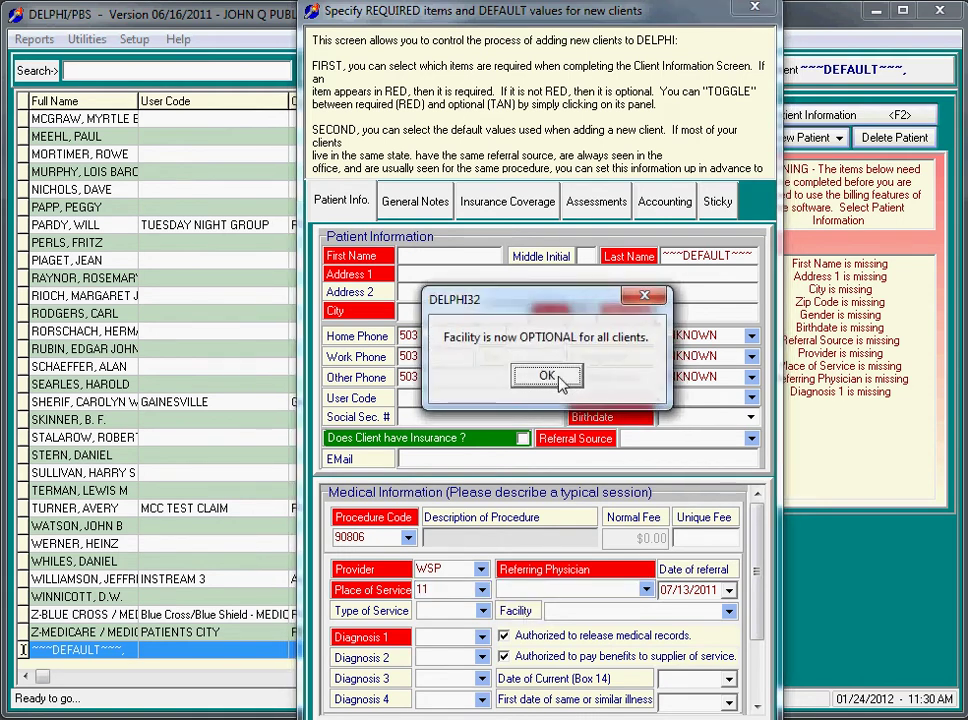
pyautogui.click(547, 377)
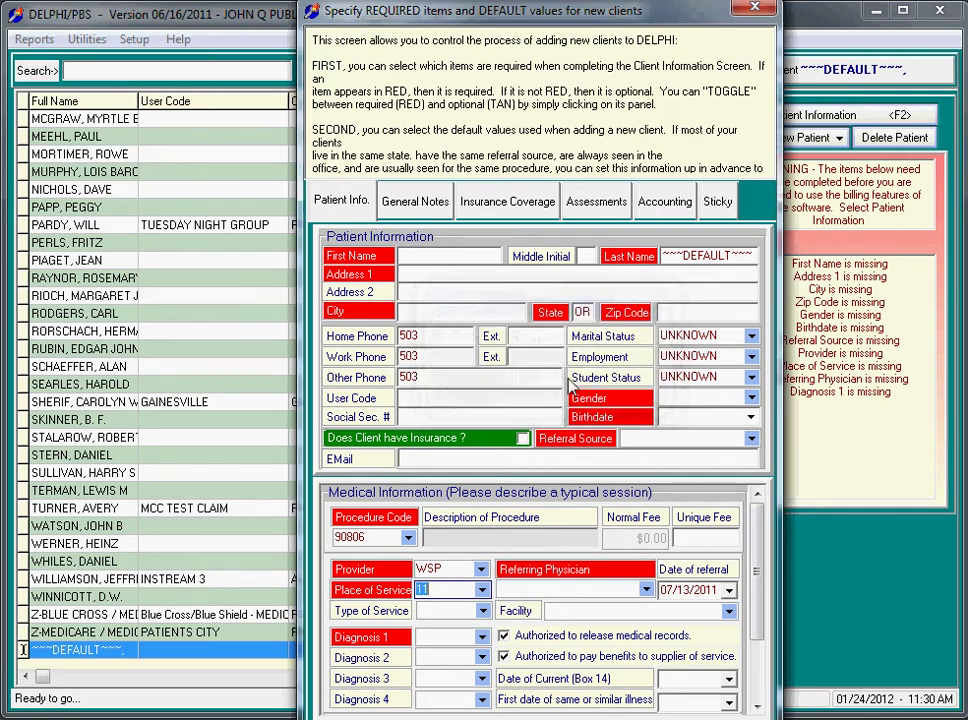
# Close the default client setup and start adding a new client.
pyautogui.doubleClick(436, 337)
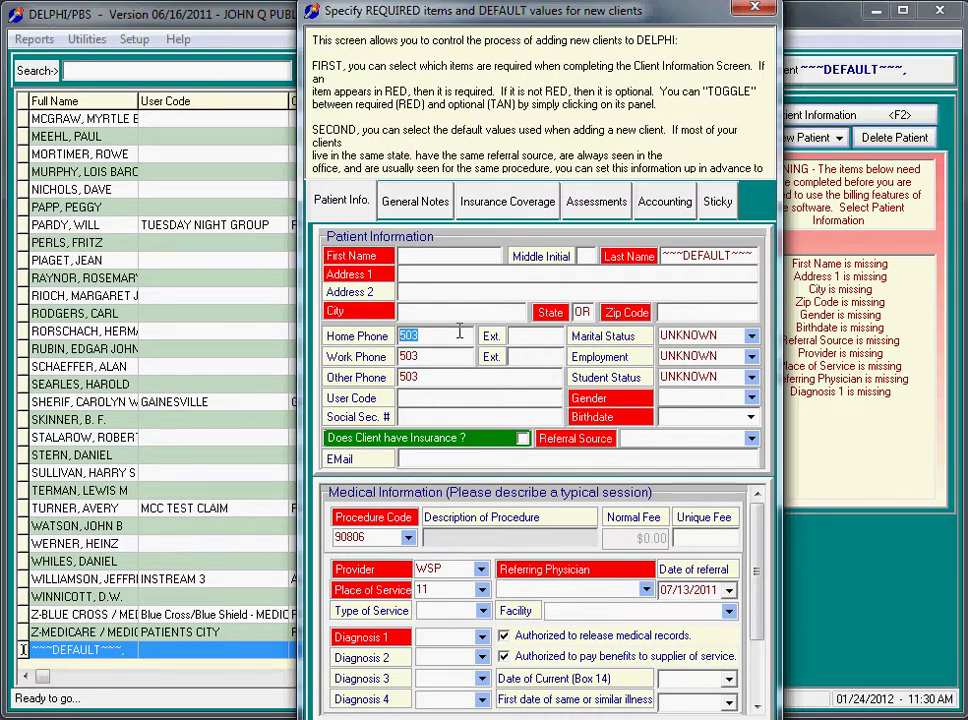
pyautogui.click(760, 14)
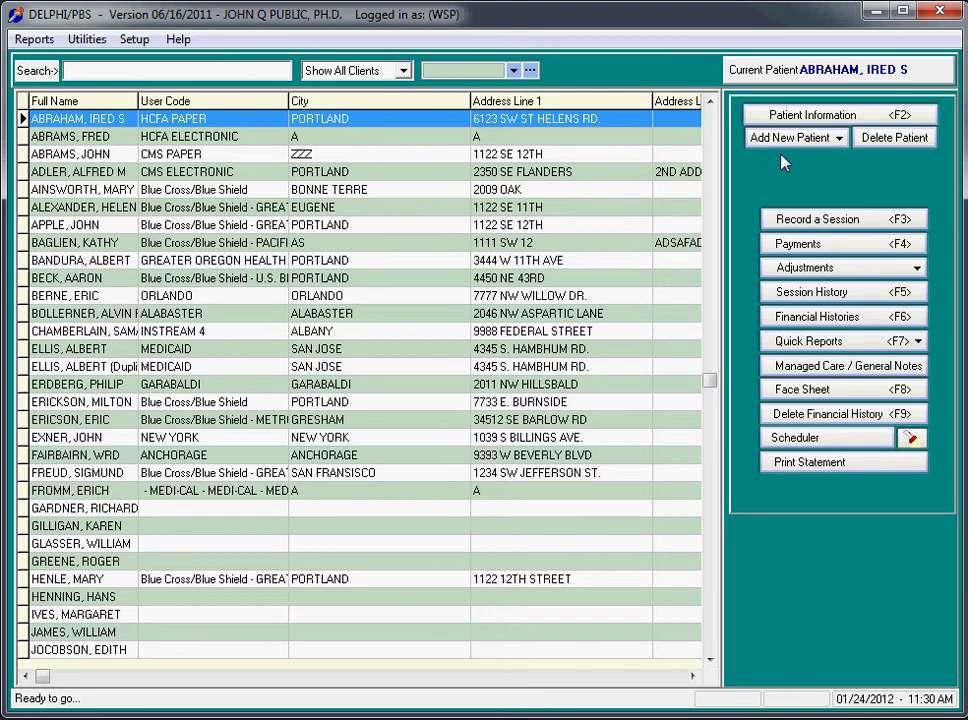
pyautogui.click(840, 140)
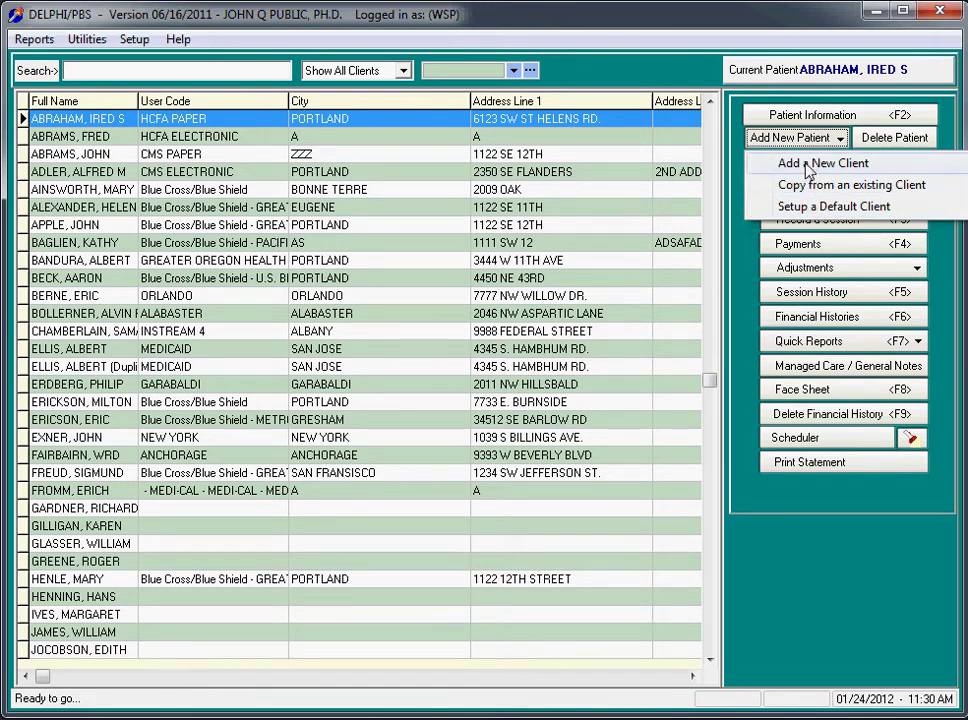
pyautogui.click(808, 166)
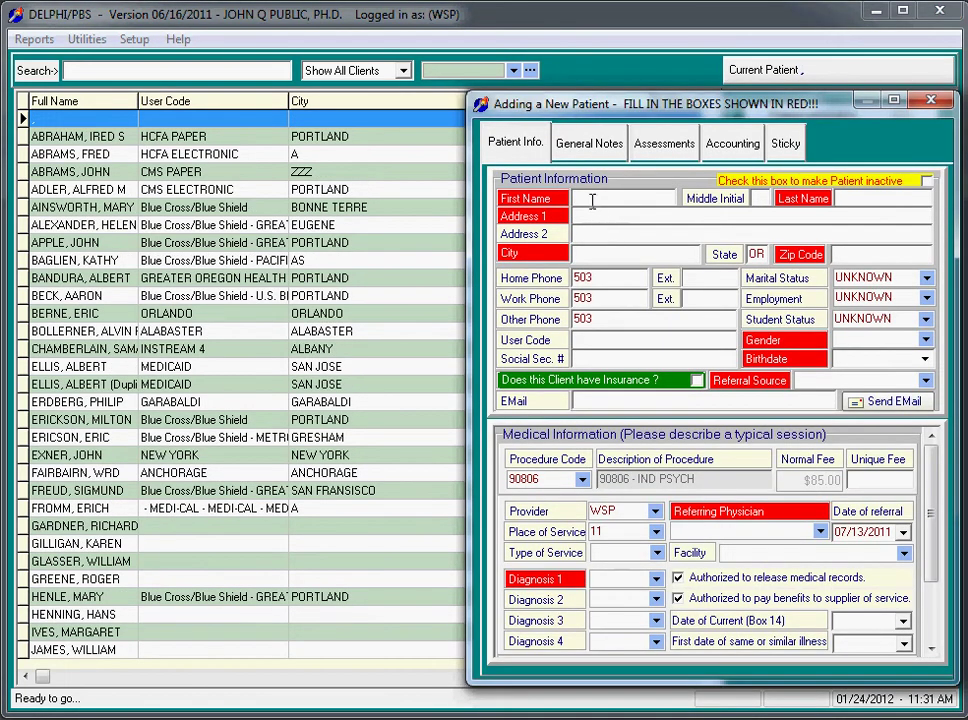
# Enter the new patient's first name and last name.
pyautogui.write('HANK')
pyautogui.click(868, 201)
pyautogui.write('AARON')
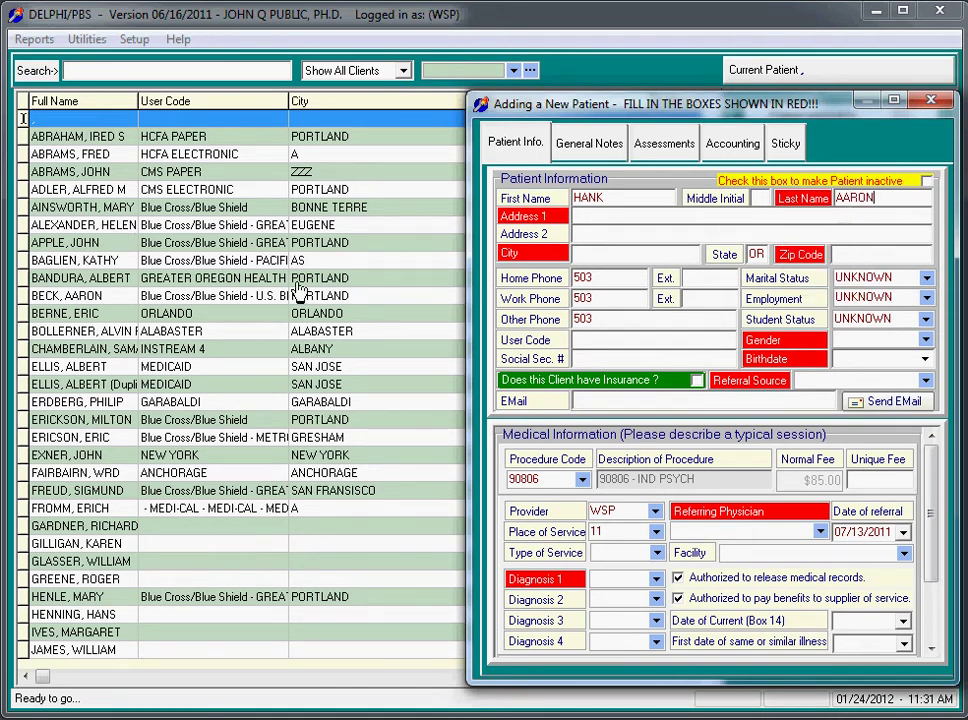
# Enter the patient's street address, city and zip code.
pyautogui.click(624, 220)
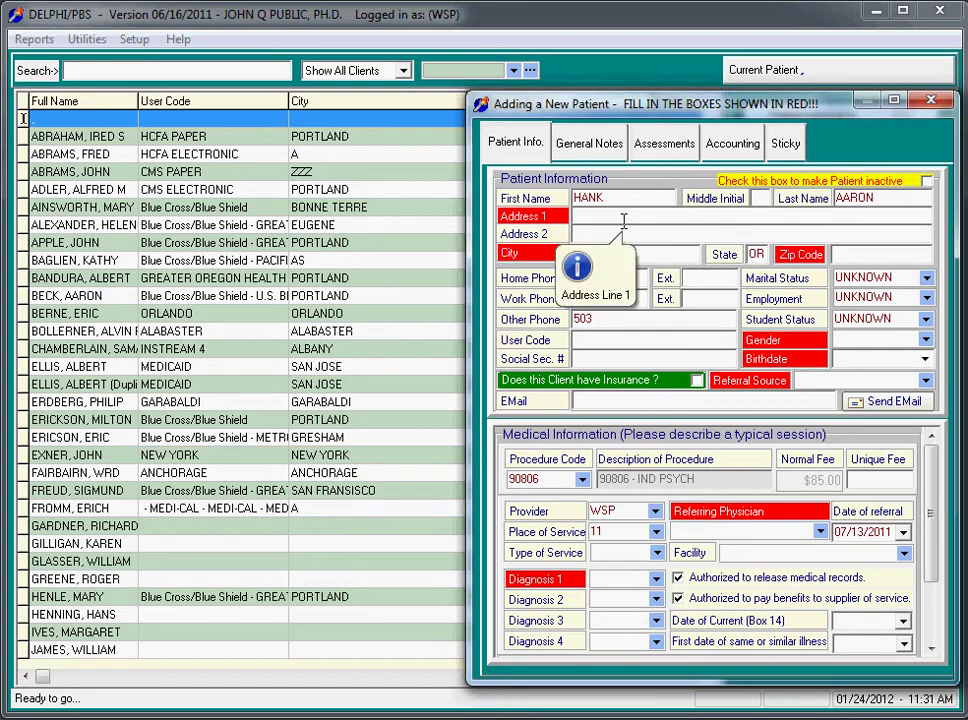
pyautogui.write('1234 F')
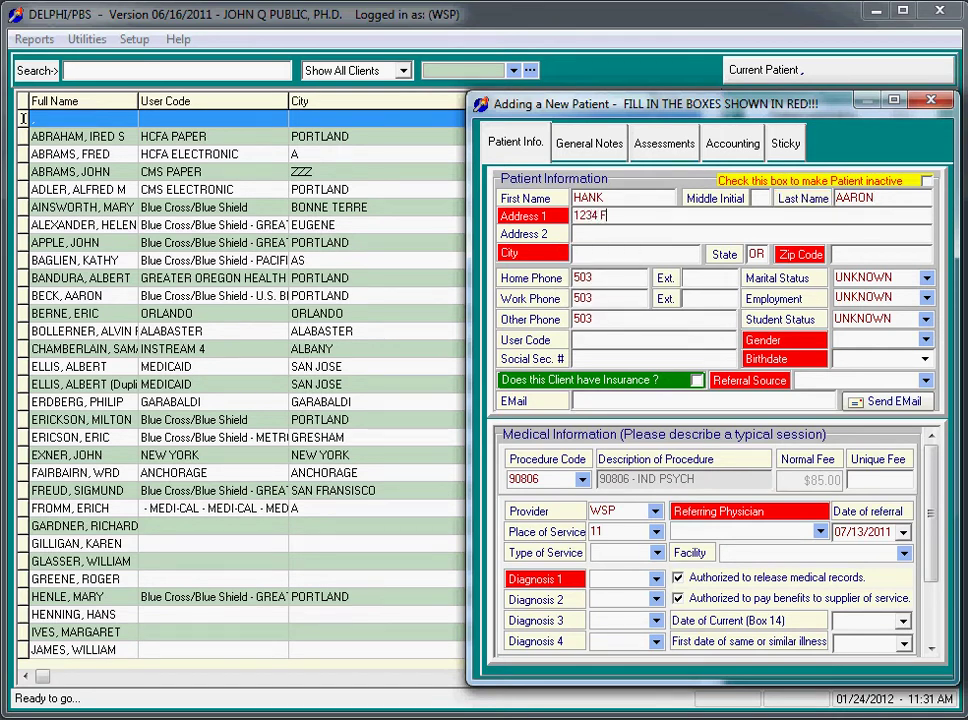
pyautogui.write('IRST STREET')
pyautogui.click(627, 253)
pyautogui.write('PORTLAND')
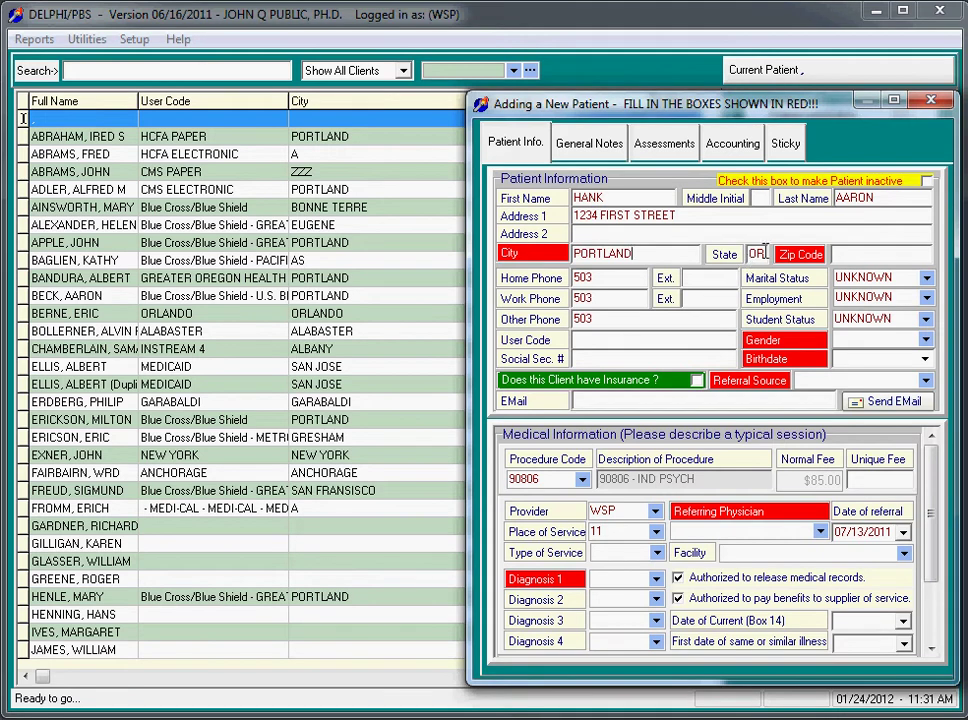
pyautogui.click(875, 257)
pyautogui.write('1234')
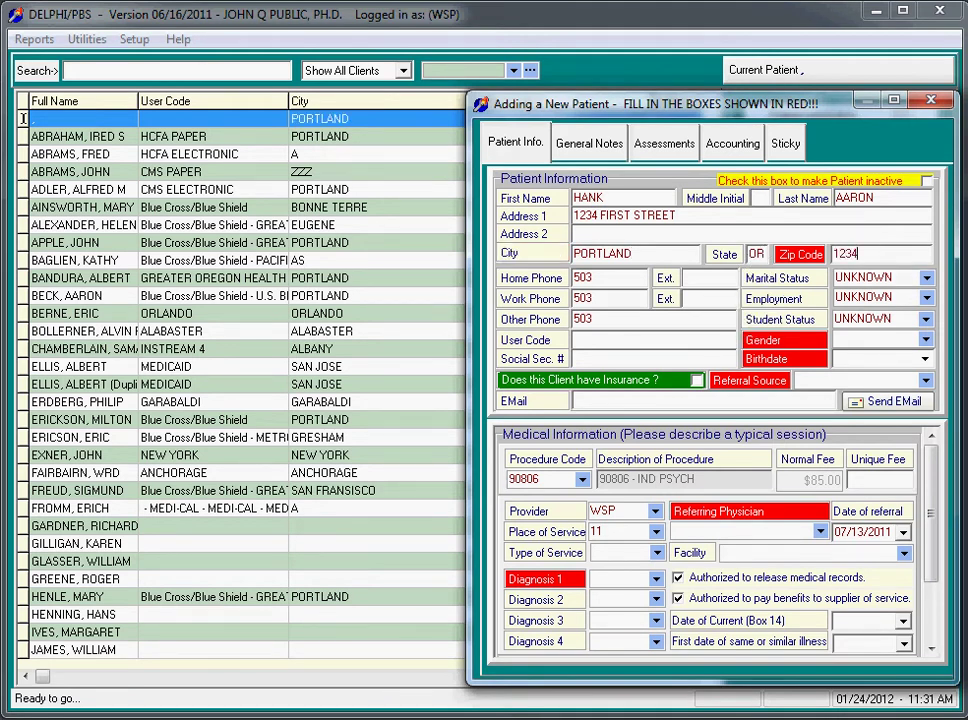
pyautogui.write('5')
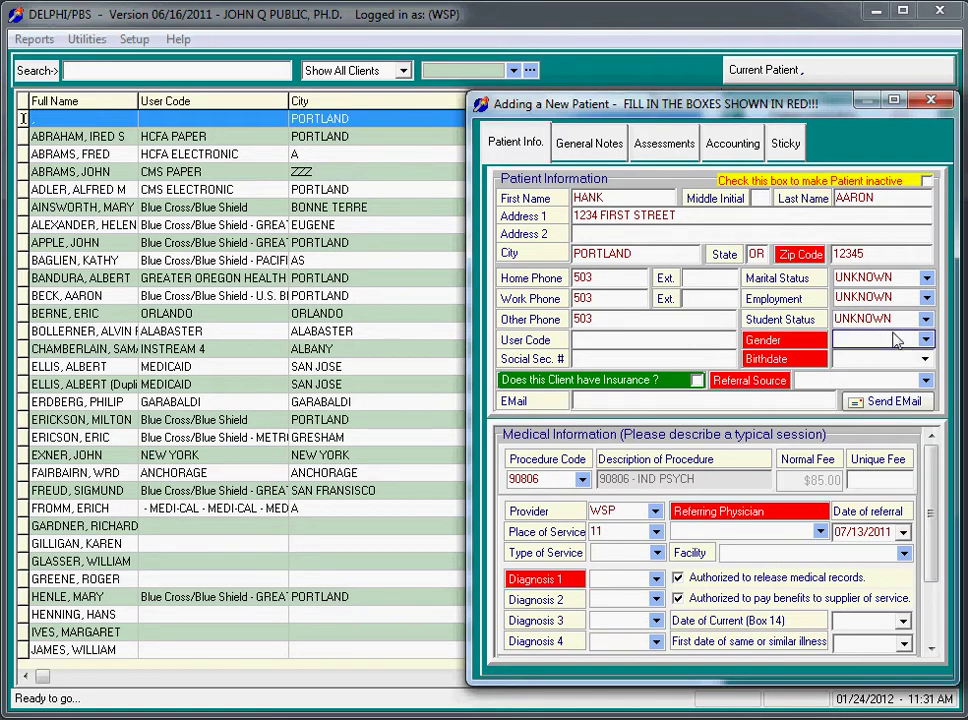
# Set the patient's gender to Male and enter the date of birth.
pyautogui.click(926, 341)
pyautogui.click(926, 341)
pyautogui.click(870, 367)
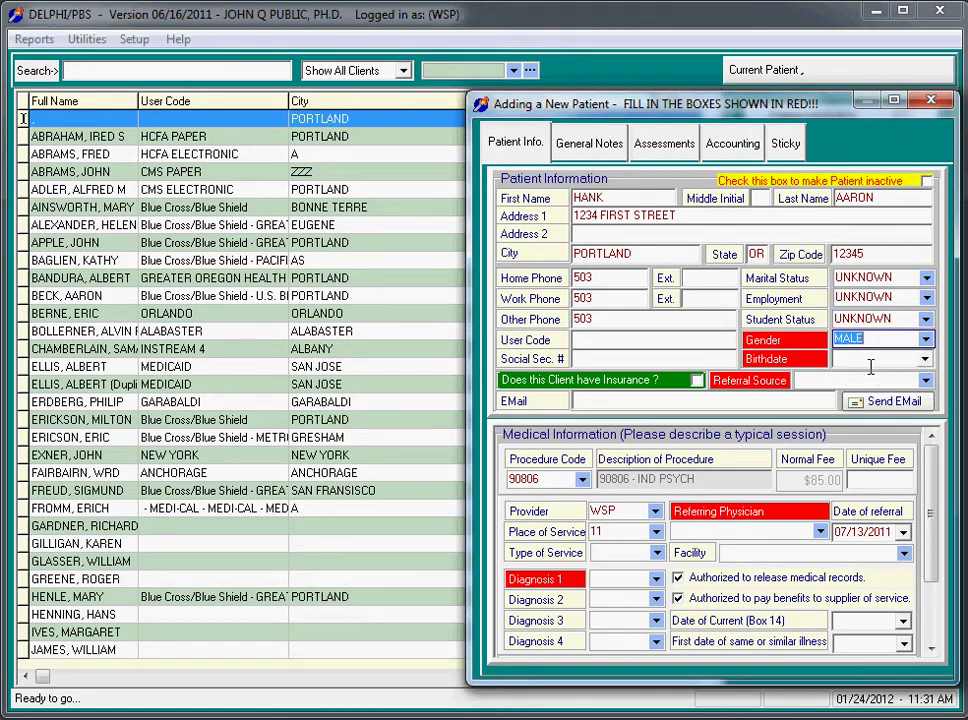
pyautogui.click(873, 359)
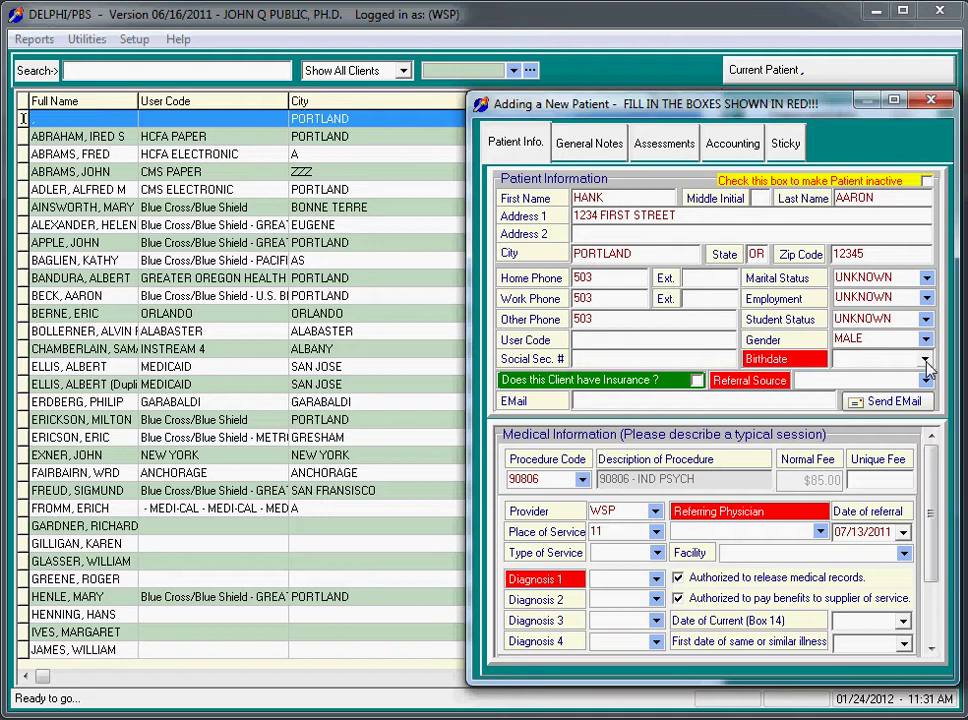
pyautogui.write('05/08/1963')
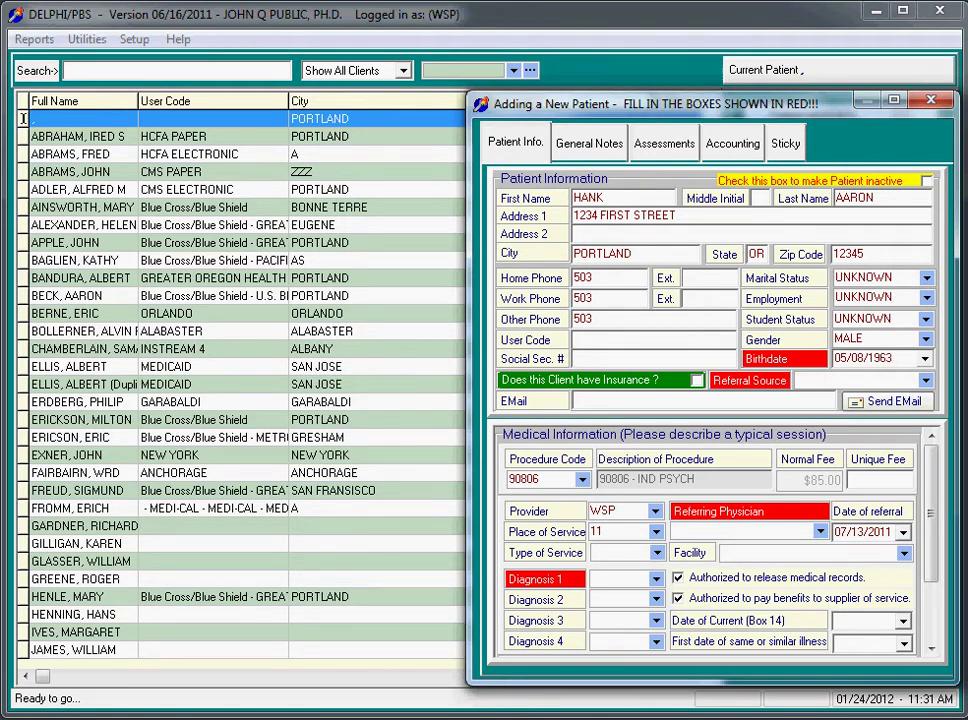
# Choose Newspaper as the patient's referral source.
pyautogui.click(926, 380)
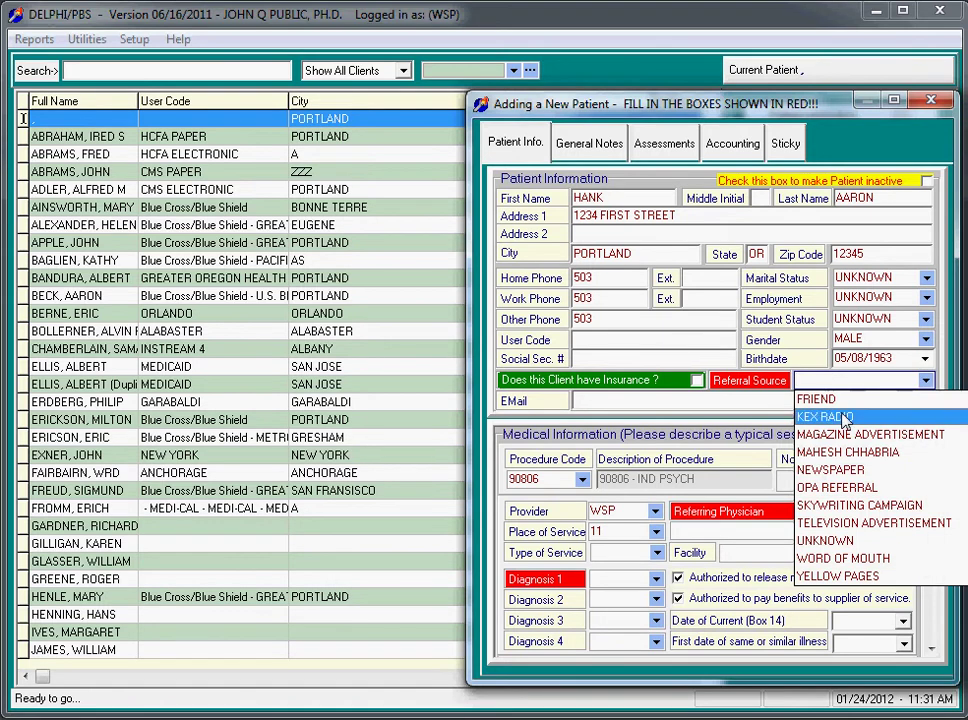
pyautogui.click(835, 469)
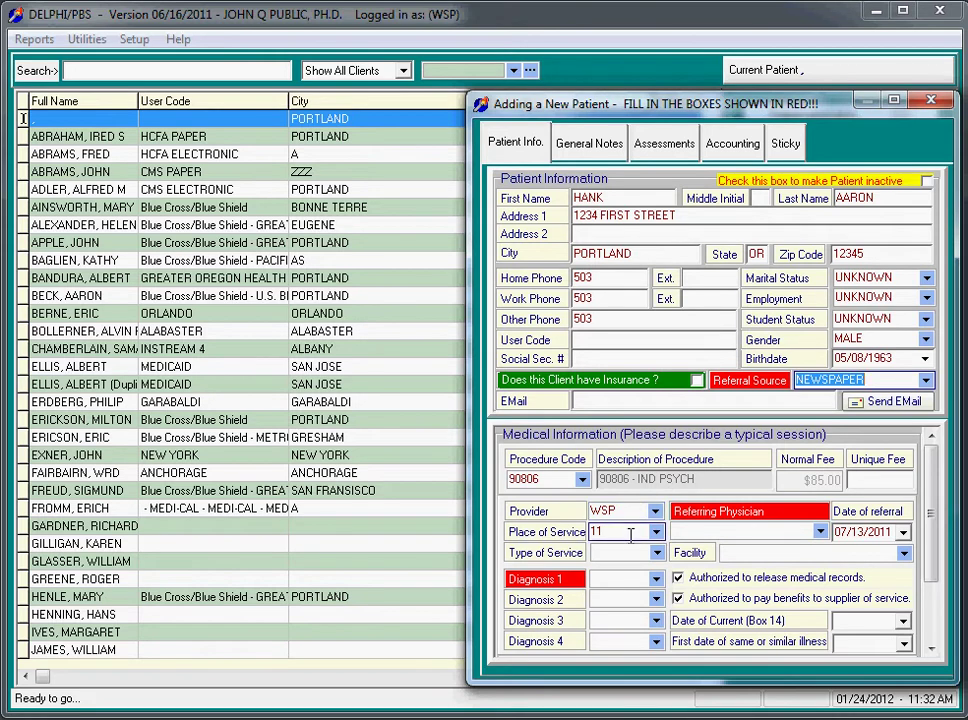
# Set Diagnosis 1 to 300.02 Generalized Anxiety Disorder and select the patient's referring physician from the existing entries.
pyautogui.click(656, 580)
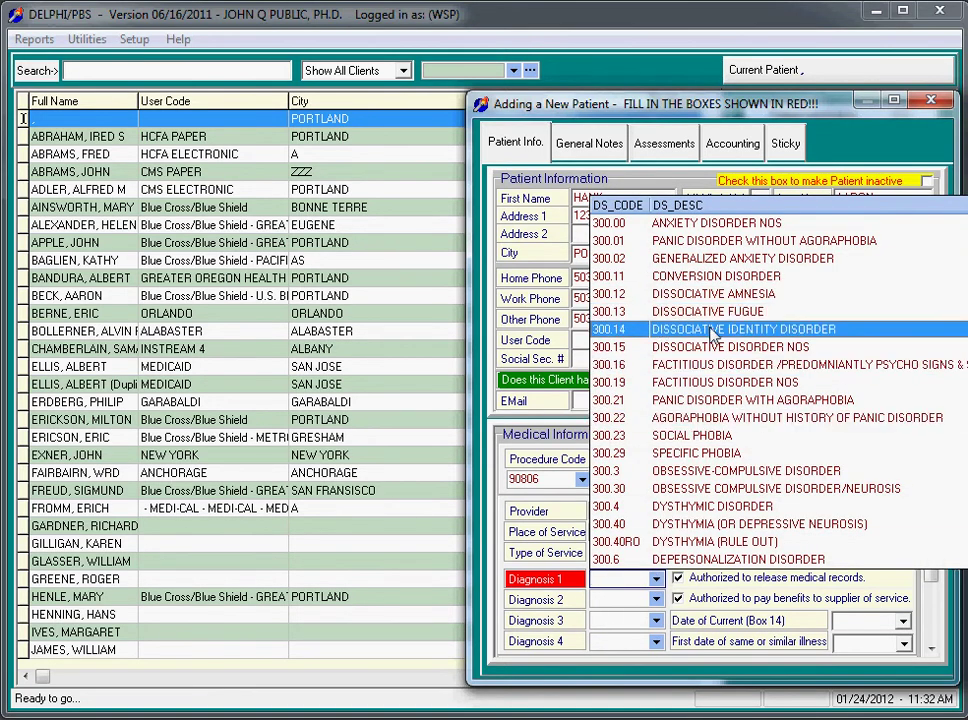
pyautogui.click(685, 259)
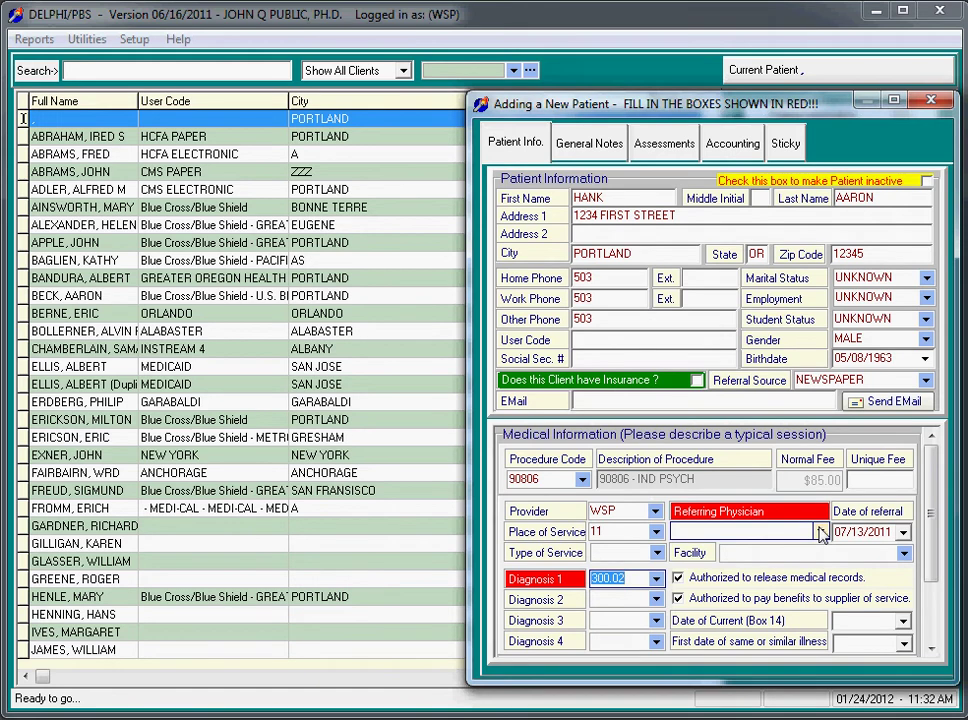
pyautogui.click(820, 533)
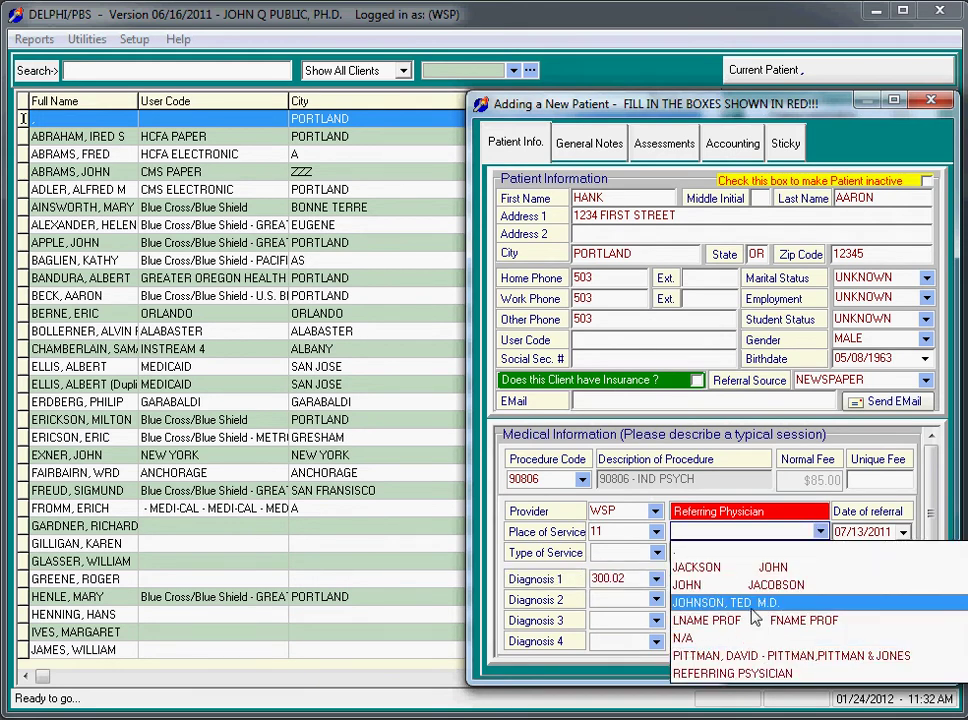
pyautogui.click(700, 585)
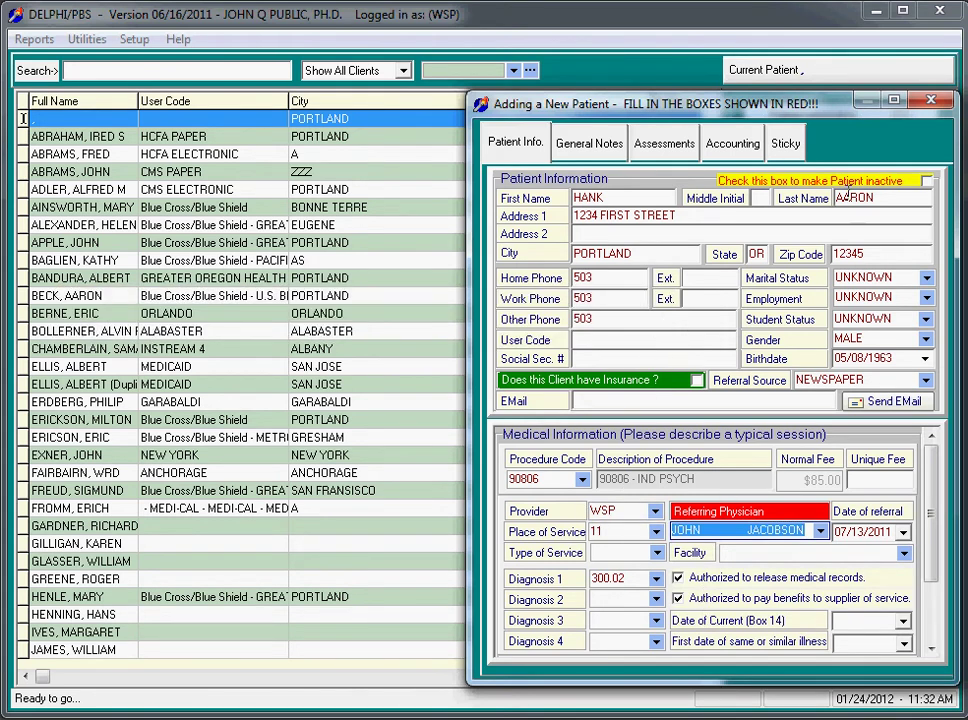
# Close the new patient's record and look through several existing patients in the client list.
pyautogui.click(931, 103)
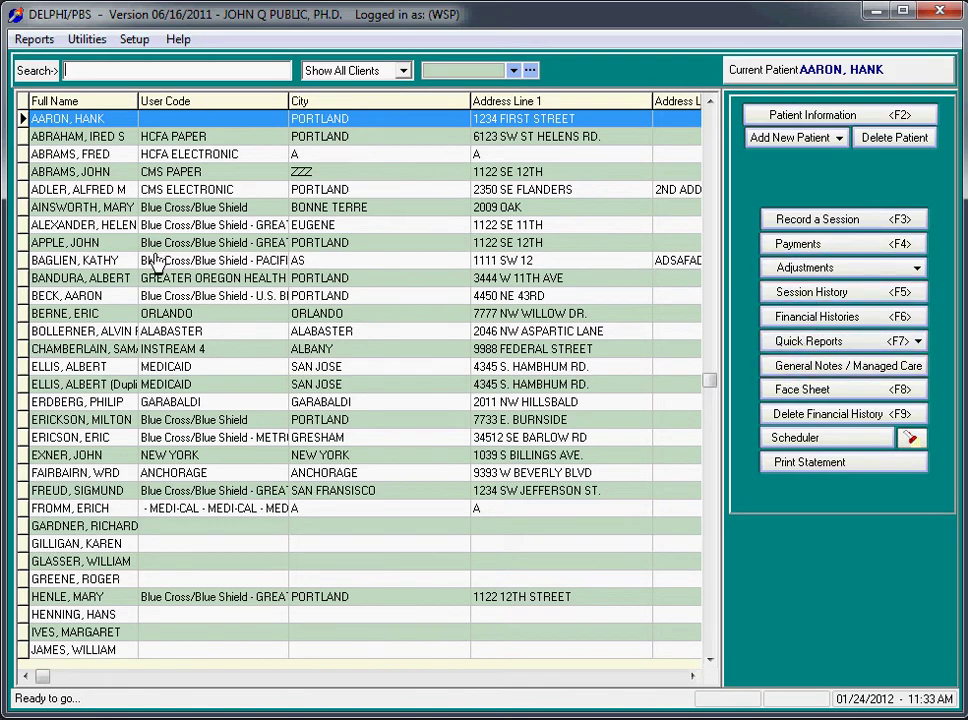
pyautogui.click(95, 492)
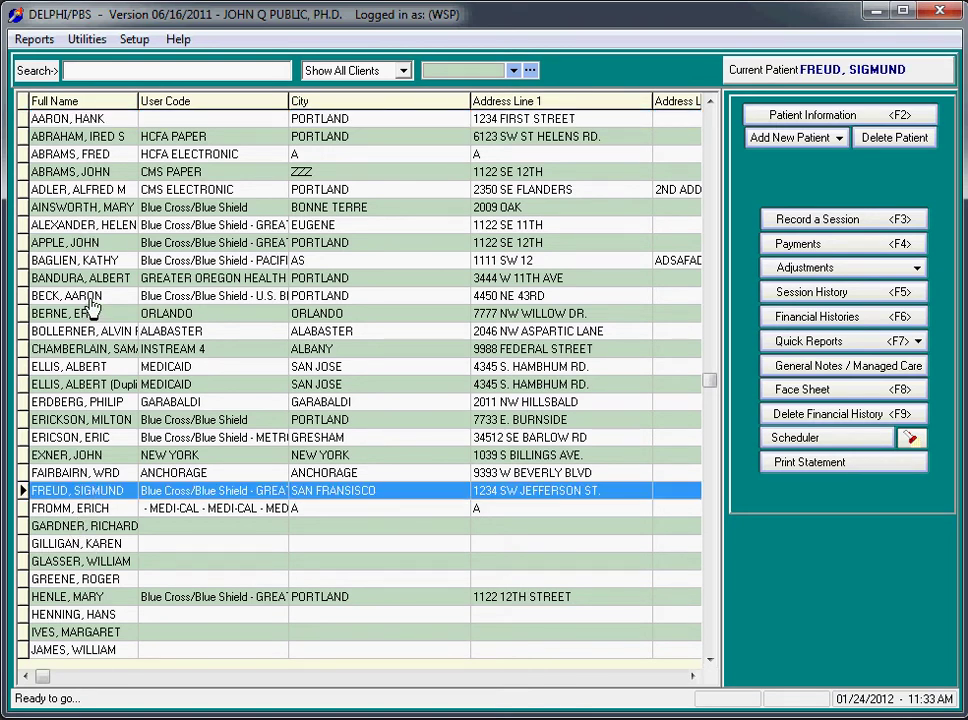
pyautogui.click(92, 298)
pyautogui.click(95, 456)
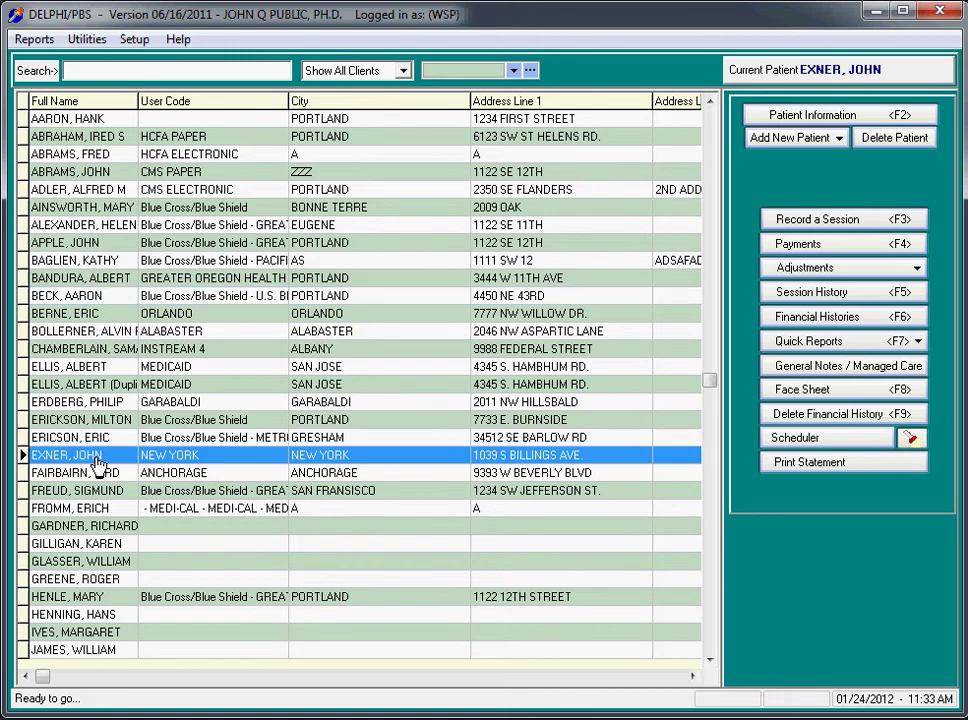
# Open the information record of the patient in the row above HENLE and enter the street address.
pyautogui.click(70, 580)
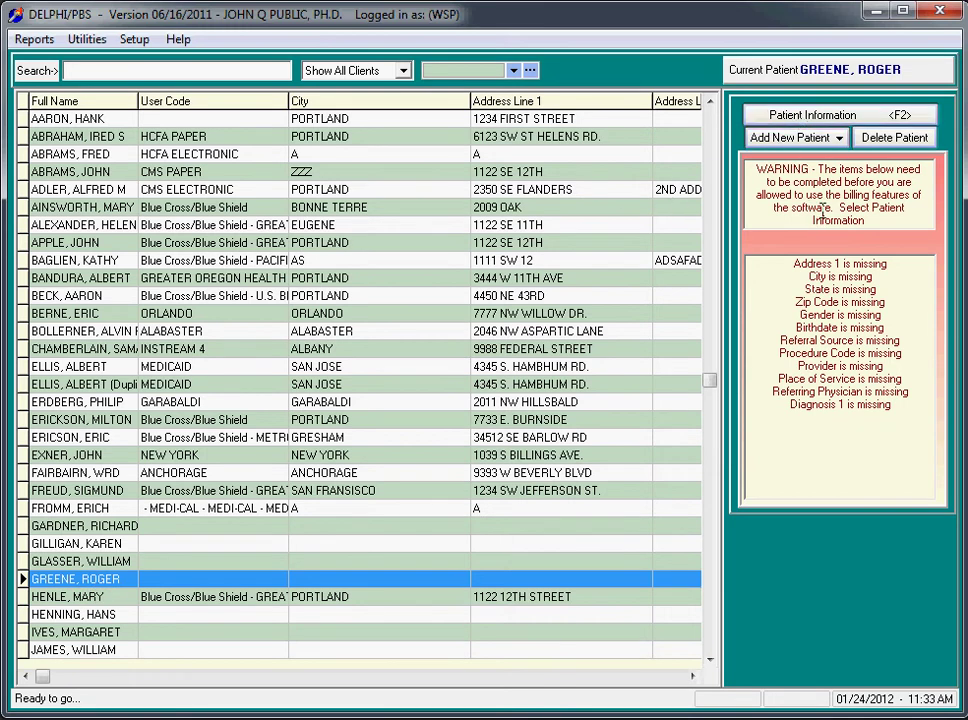
pyautogui.click(806, 116)
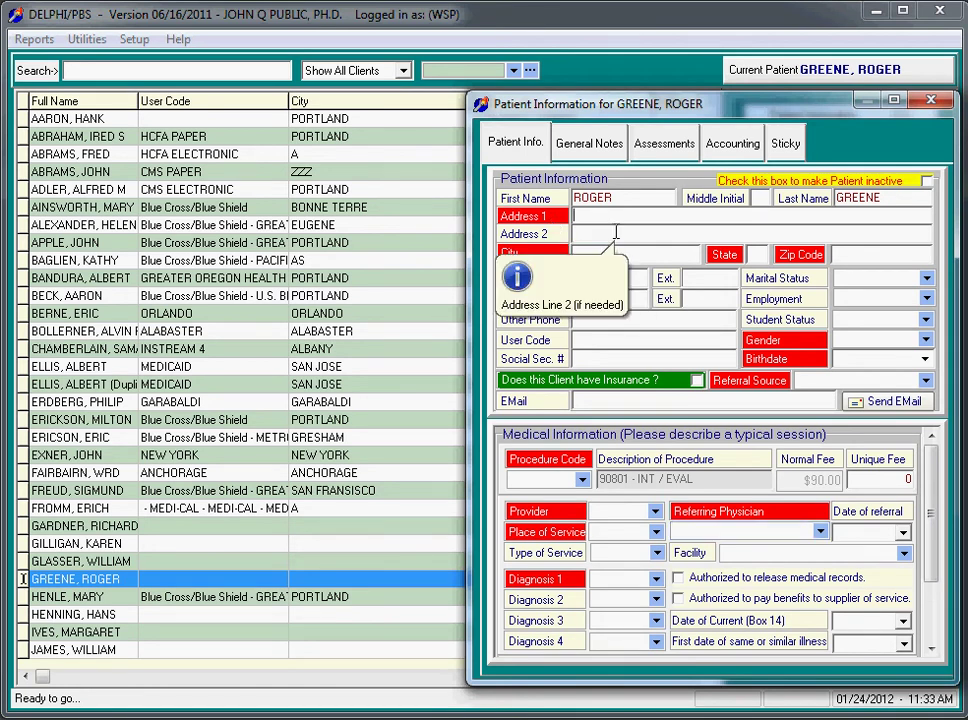
pyautogui.write('555 SECOND STREET')
pyautogui.press('Tab')
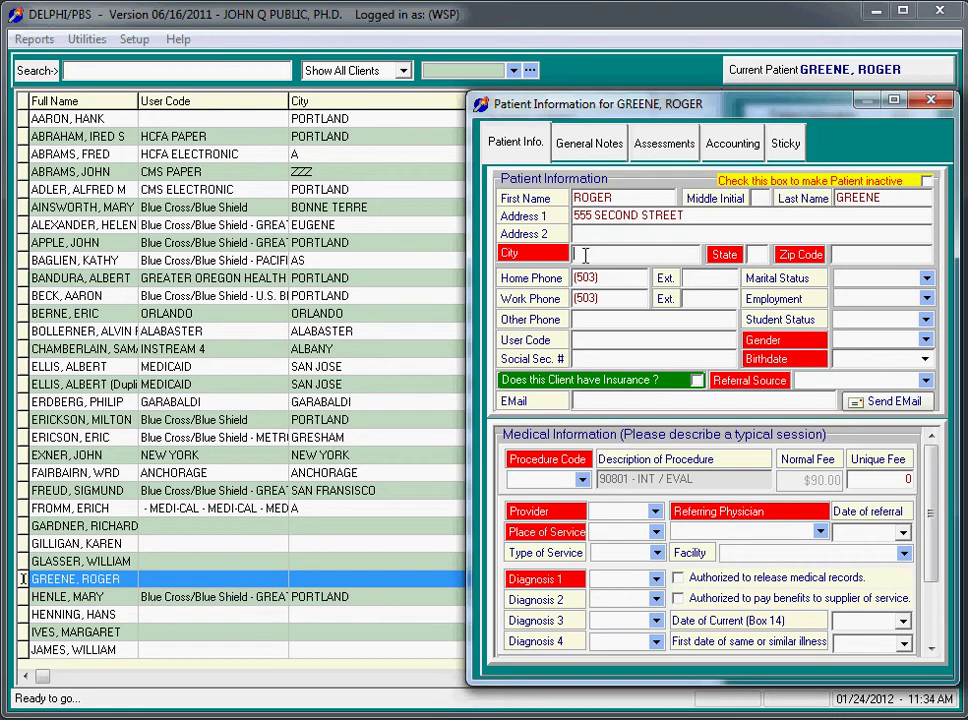
# Fill in the patient's city, state and zip code, and close the record.
pyautogui.write('BEAVERTON')
pyautogui.press('Tab')
pyautogui.write('OR')
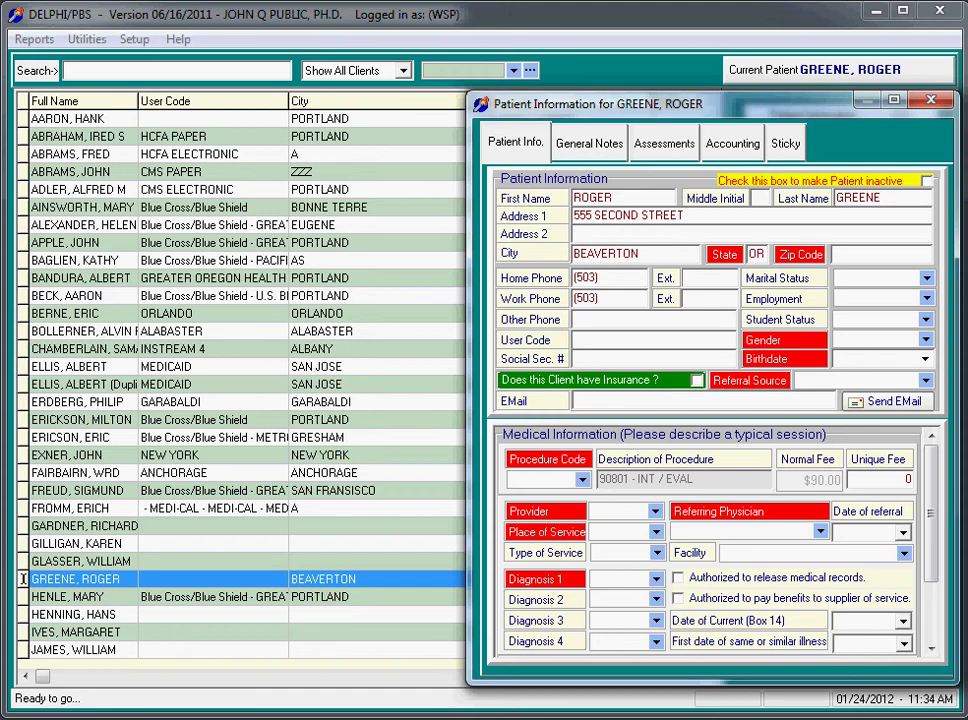
pyautogui.press('Tab')
pyautogui.write('999')
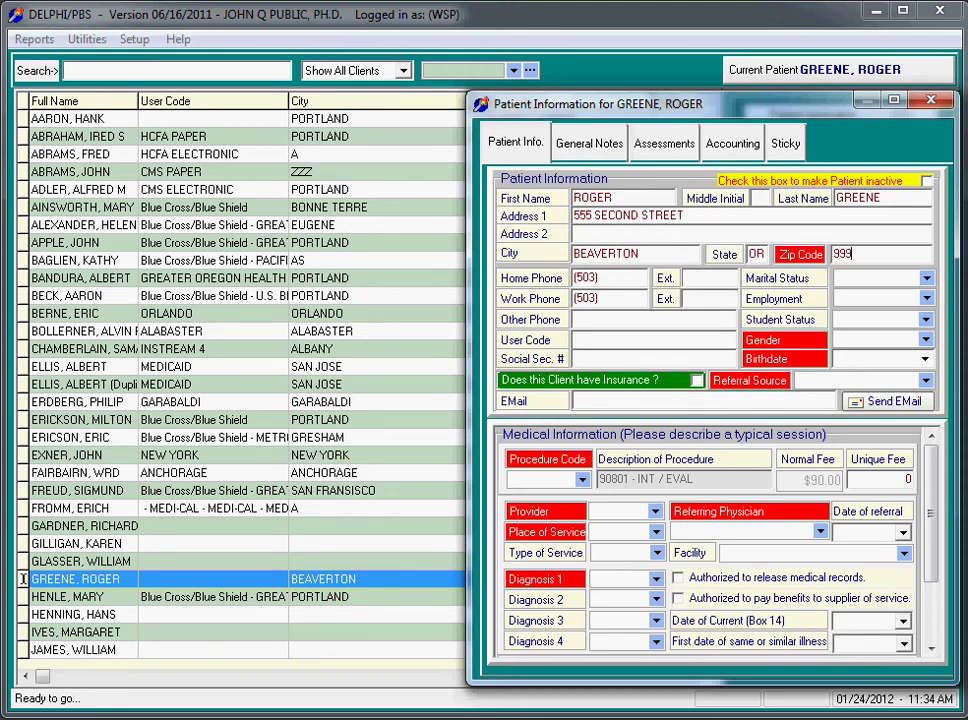
pyautogui.click(603, 313)
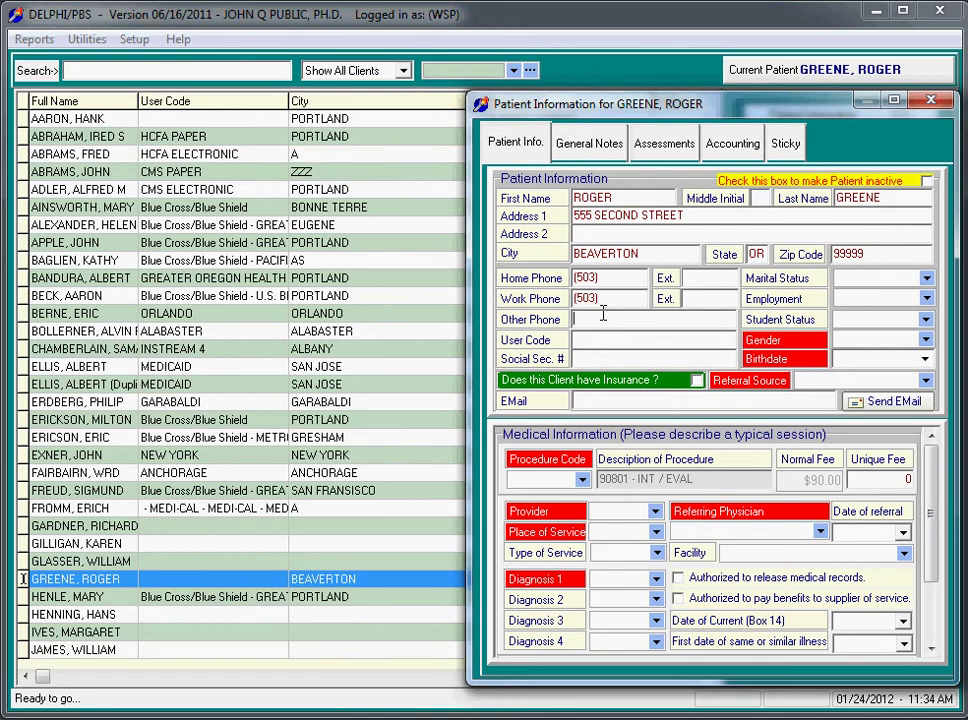
pyautogui.click(931, 100)
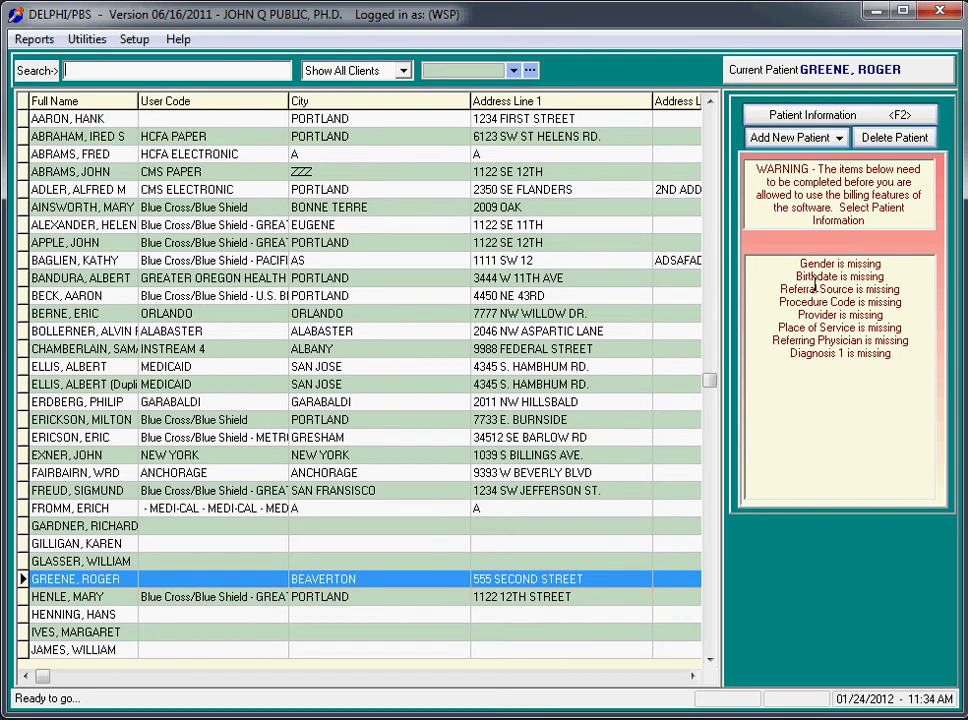
# Reopen the patient information window, move it higher, and view the details of several patients from the client list.
pyautogui.click(833, 117)
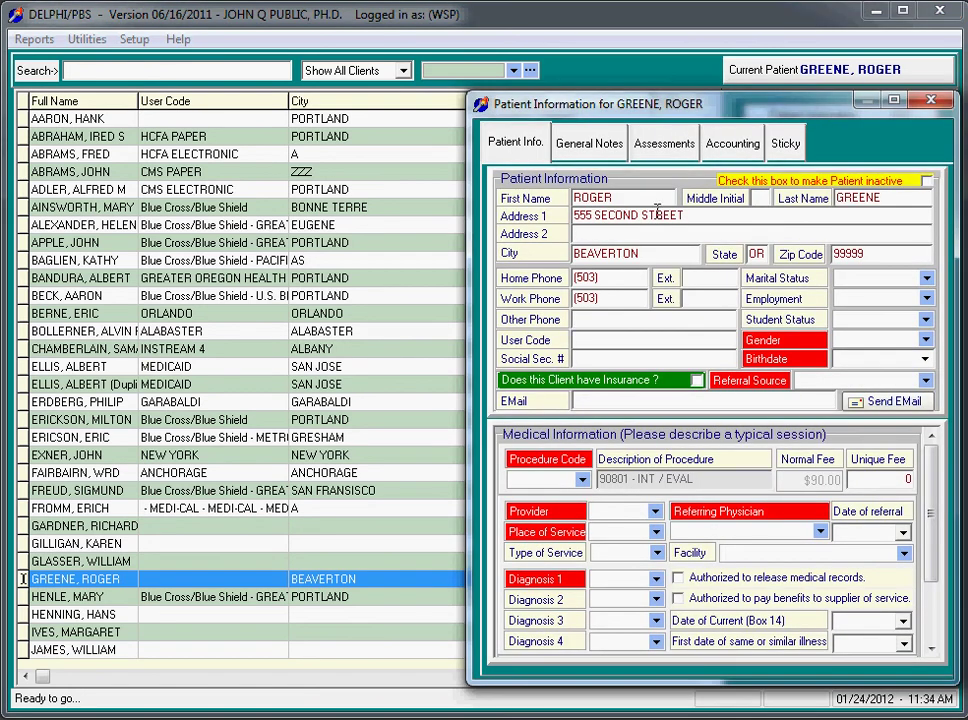
pyautogui.moveTo(752, 118); pyautogui.dragTo(751, 69)
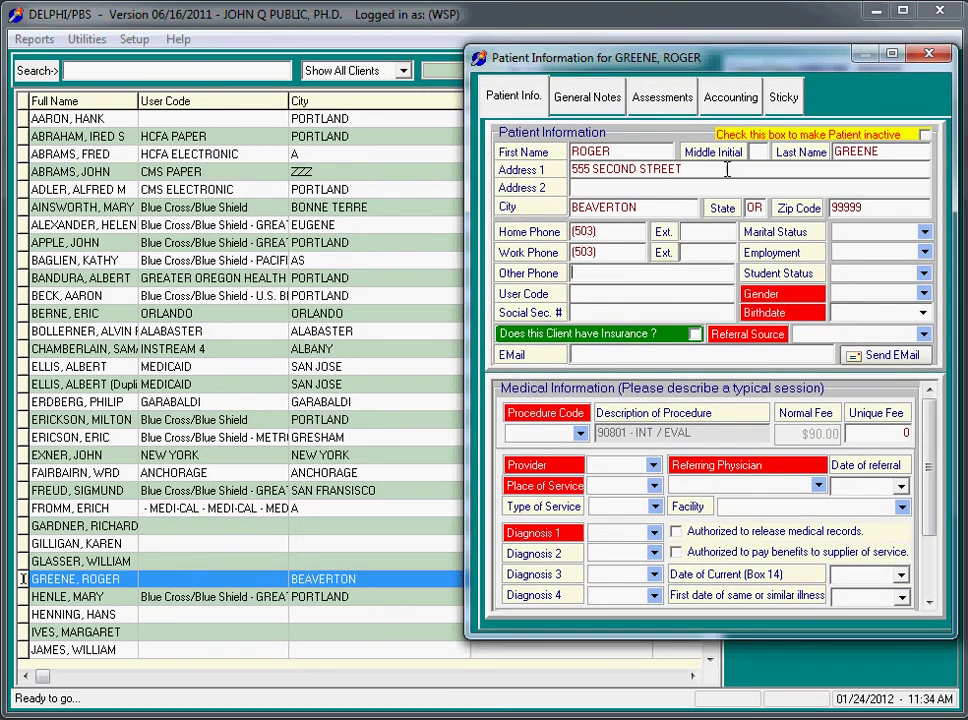
pyautogui.click(98, 120)
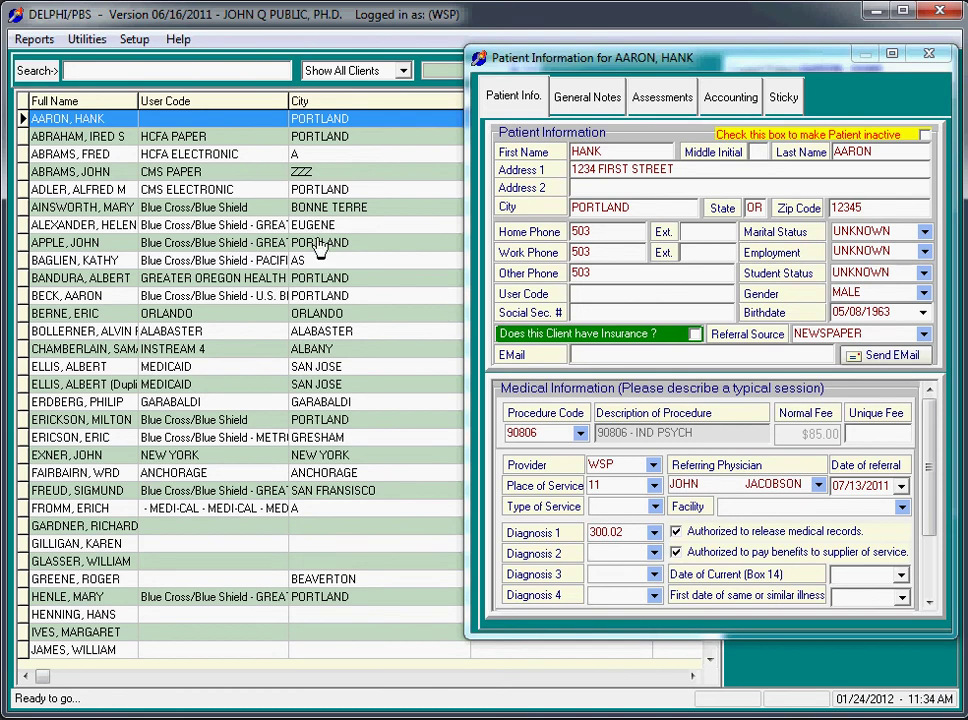
pyautogui.click(84, 142)
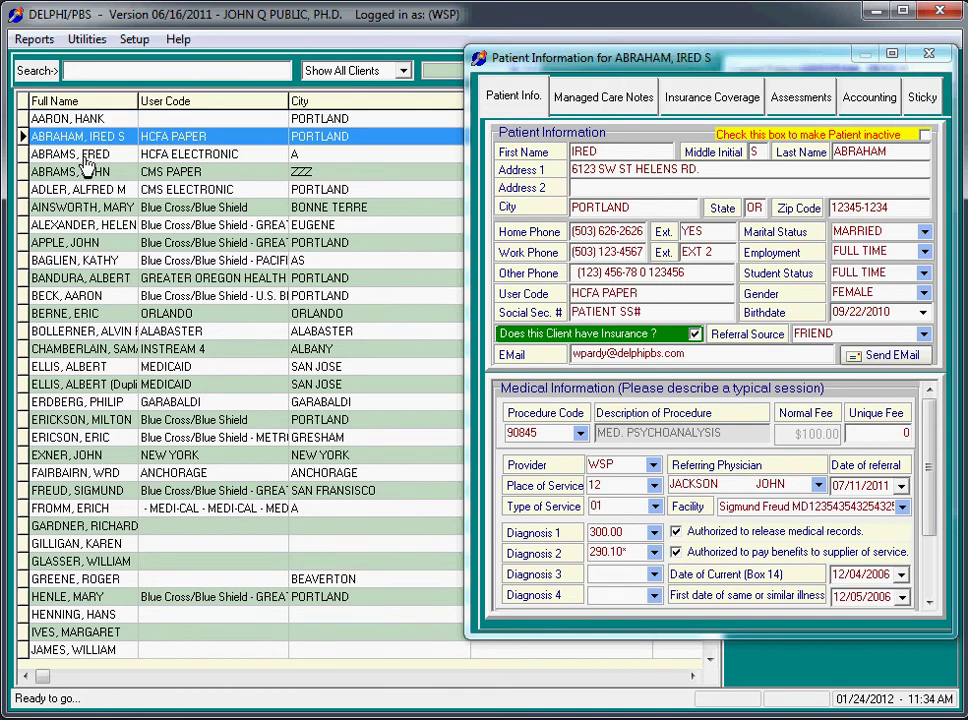
pyautogui.click(86, 157)
pyautogui.click(84, 172)
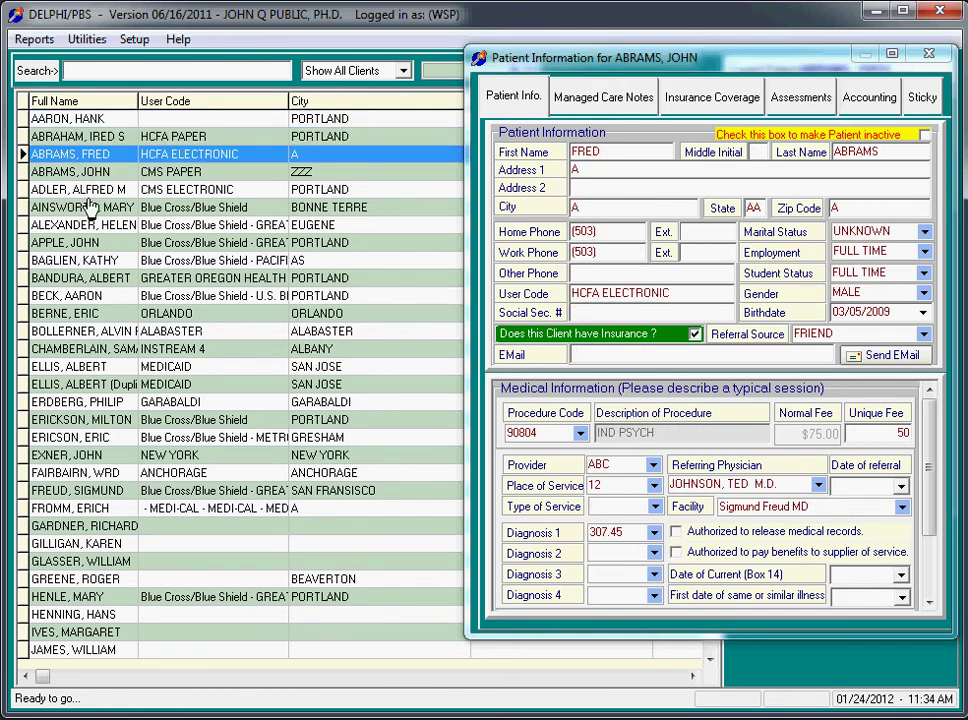
pyautogui.click(90, 207)
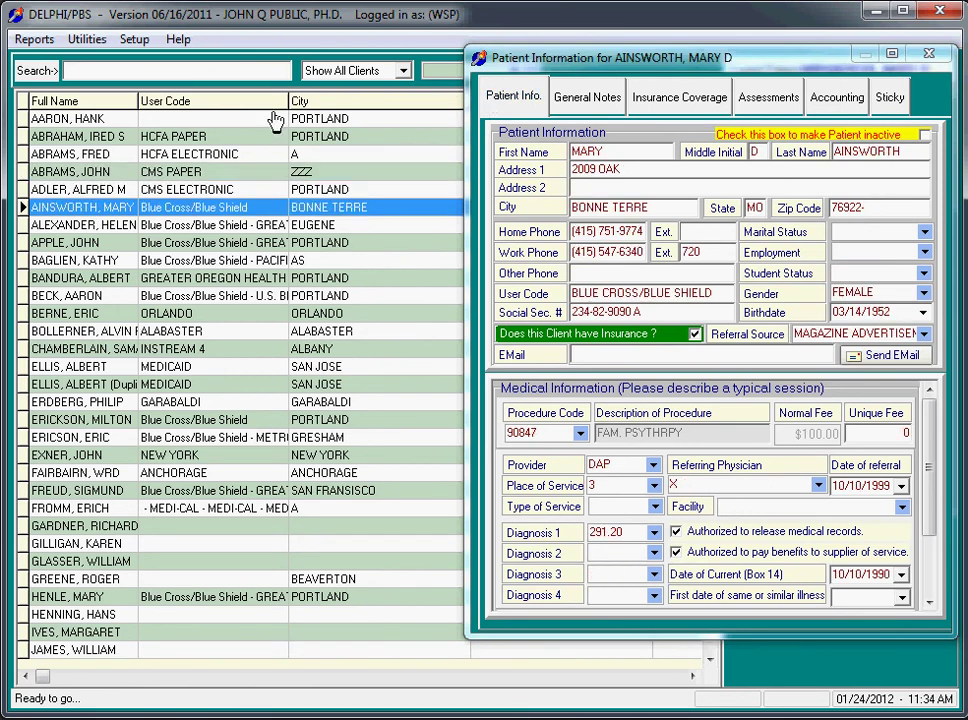
# Mark the newly added patient as having insurance and add coverage with BC BS OF MA.
pyautogui.click(66, 119)
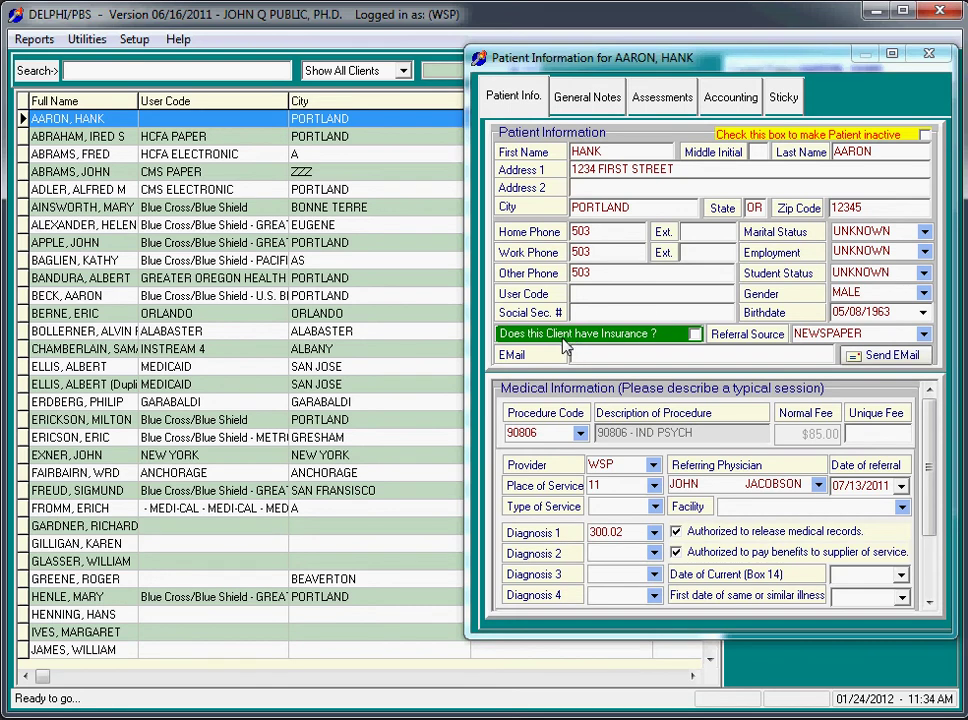
pyautogui.click(694, 334)
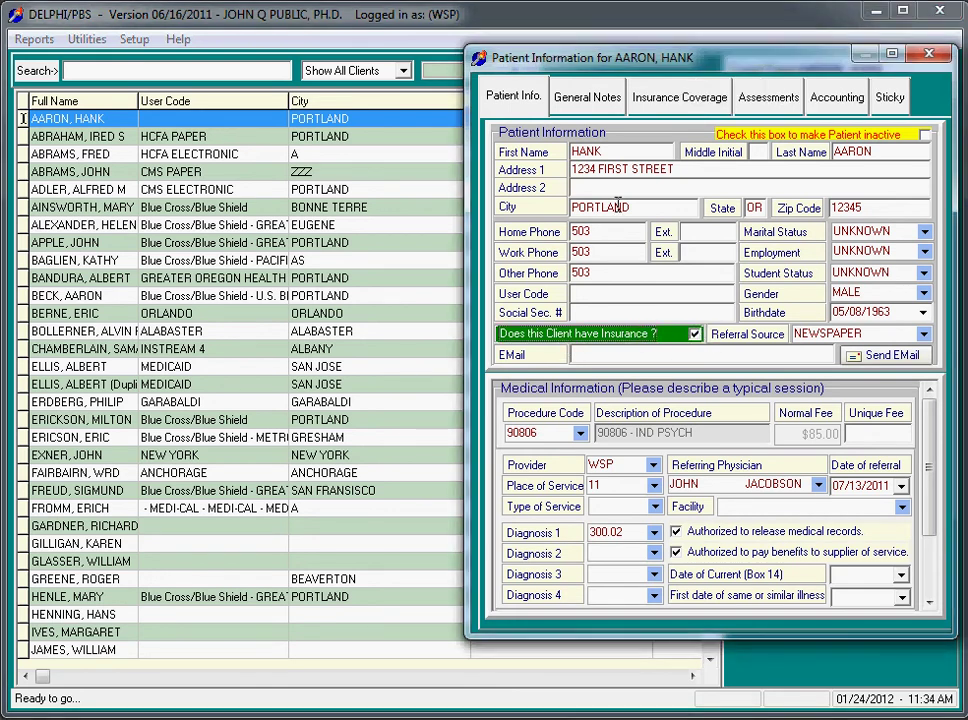
pyautogui.click(666, 106)
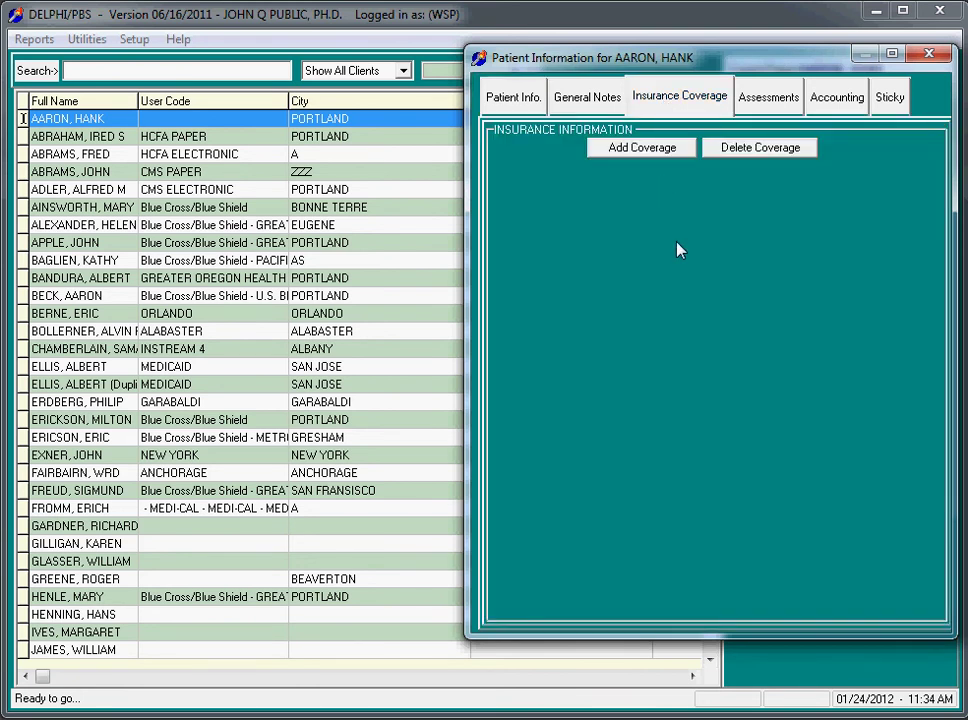
pyautogui.click(648, 148)
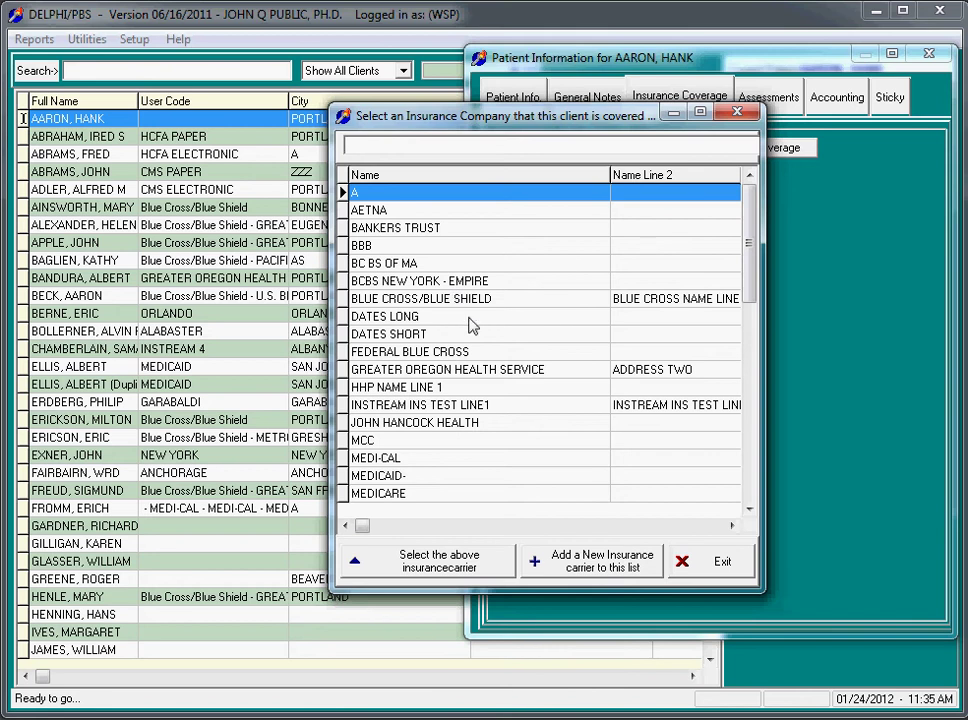
pyautogui.doubleClick(395, 266)
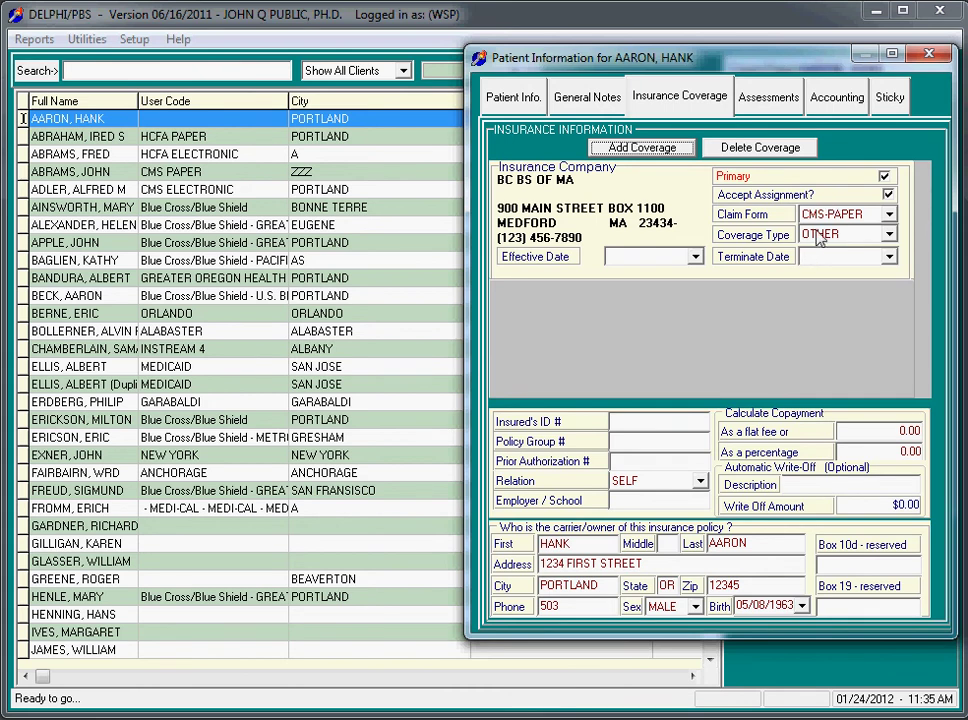
# Review the claim form options while keeping CMS-PAPER, and replace the policy owner's first name.
pyautogui.click(888, 215)
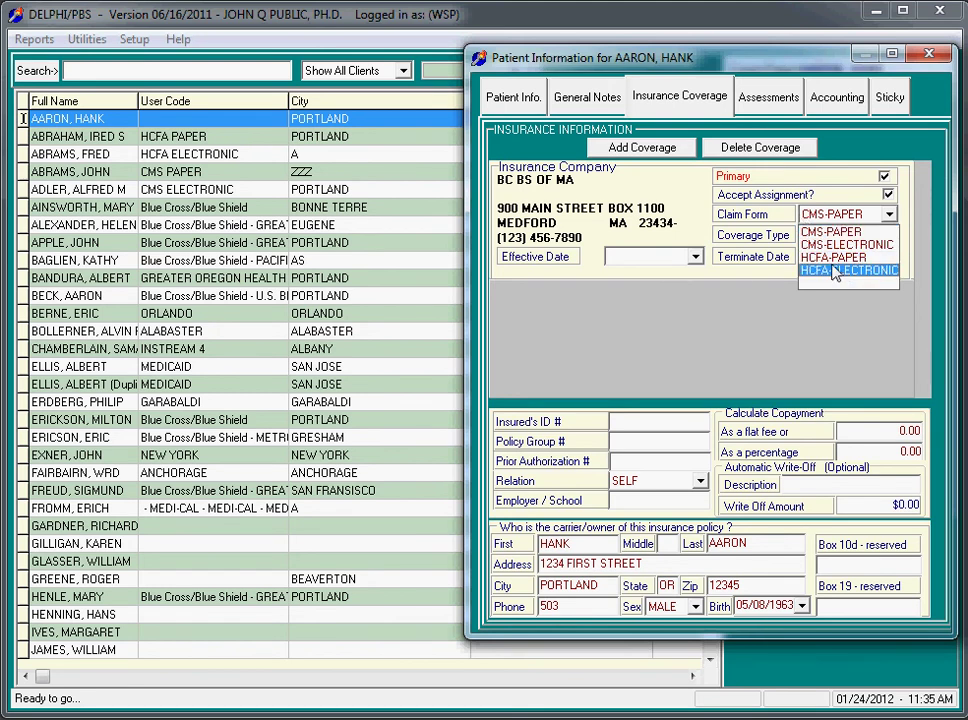
pyautogui.click(783, 219)
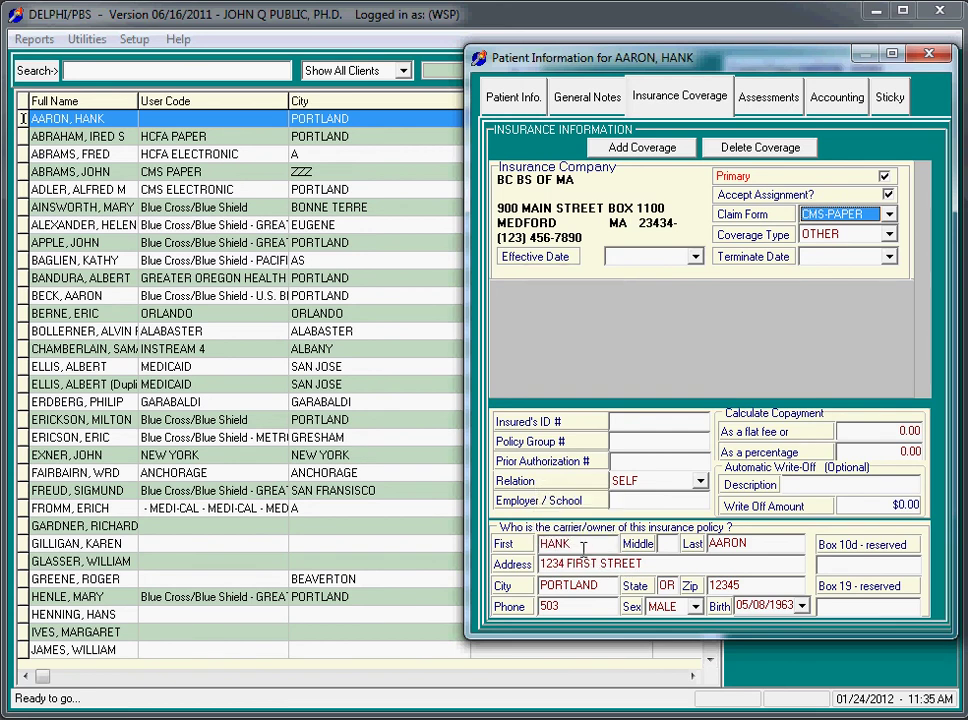
pyautogui.moveTo(578, 545); pyautogui.dragTo(491, 543)
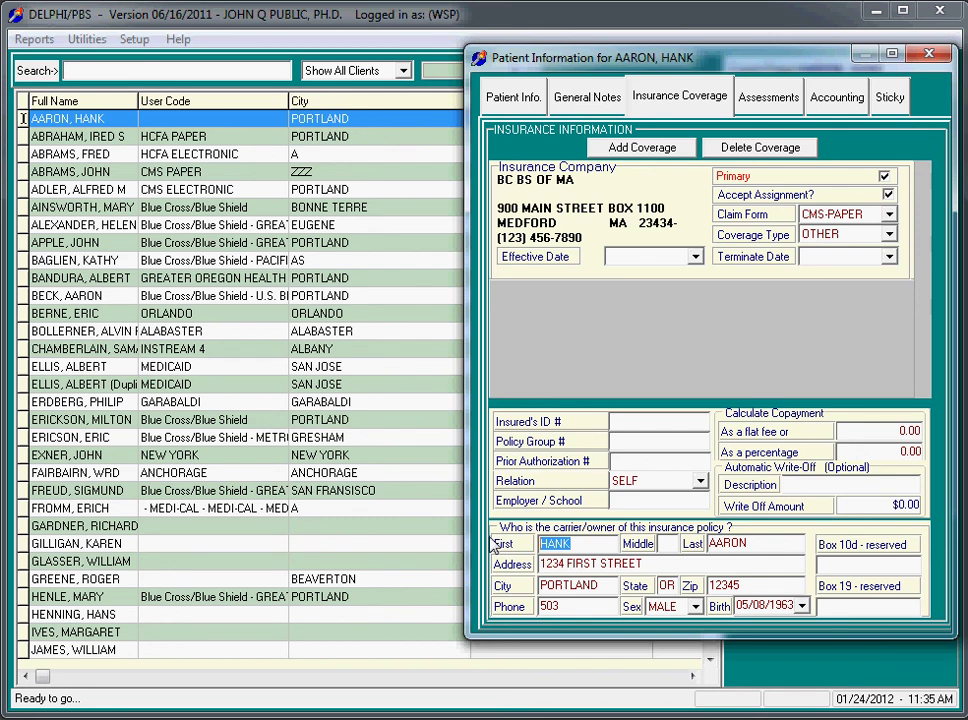
pyautogui.write('NORMA')
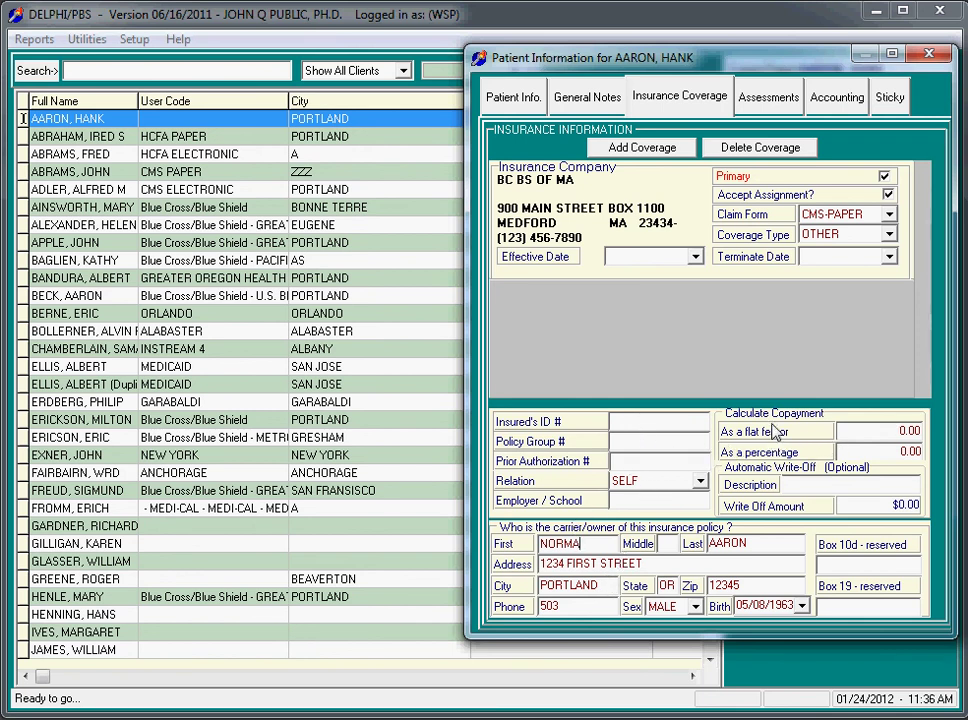
# Set the copayment to a flat fee of 20 and close the patient's record.
pyautogui.click(870, 431)
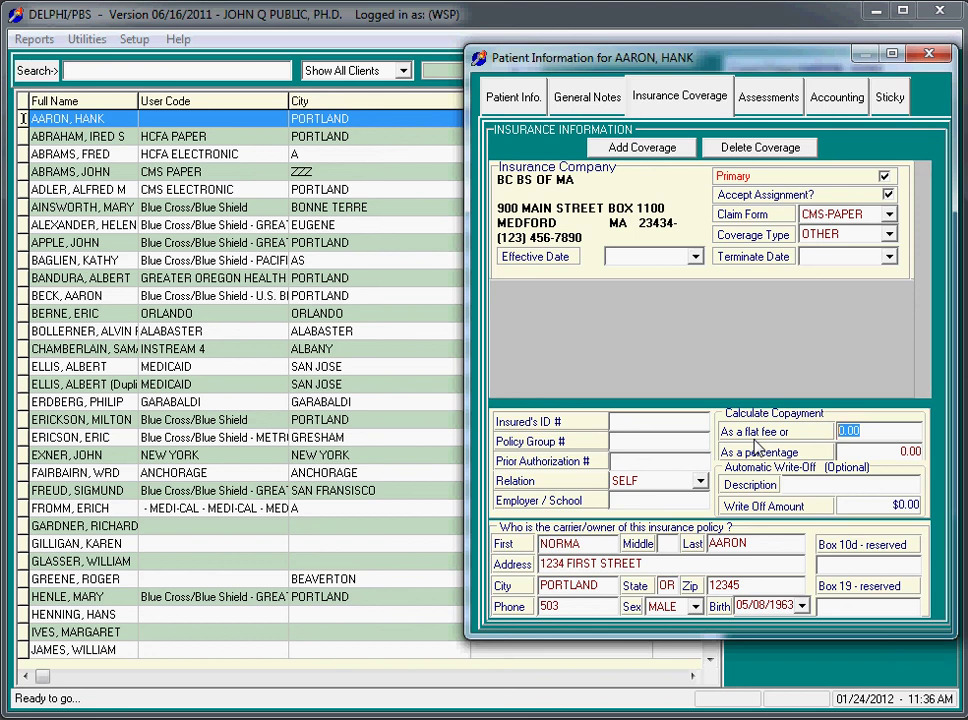
pyautogui.press('Delete')
pyautogui.write('20')
pyautogui.press('BackSpace')
pyautogui.press('BackSpace')
pyautogui.press('BackSpace')
pyautogui.write('20')
pyautogui.click(926, 55)
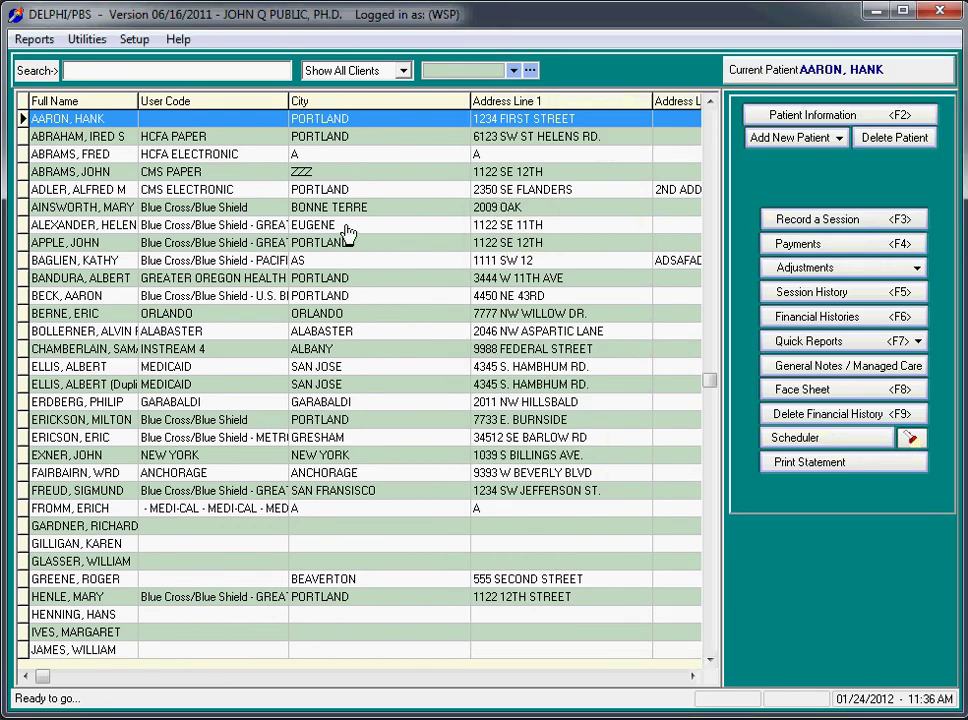